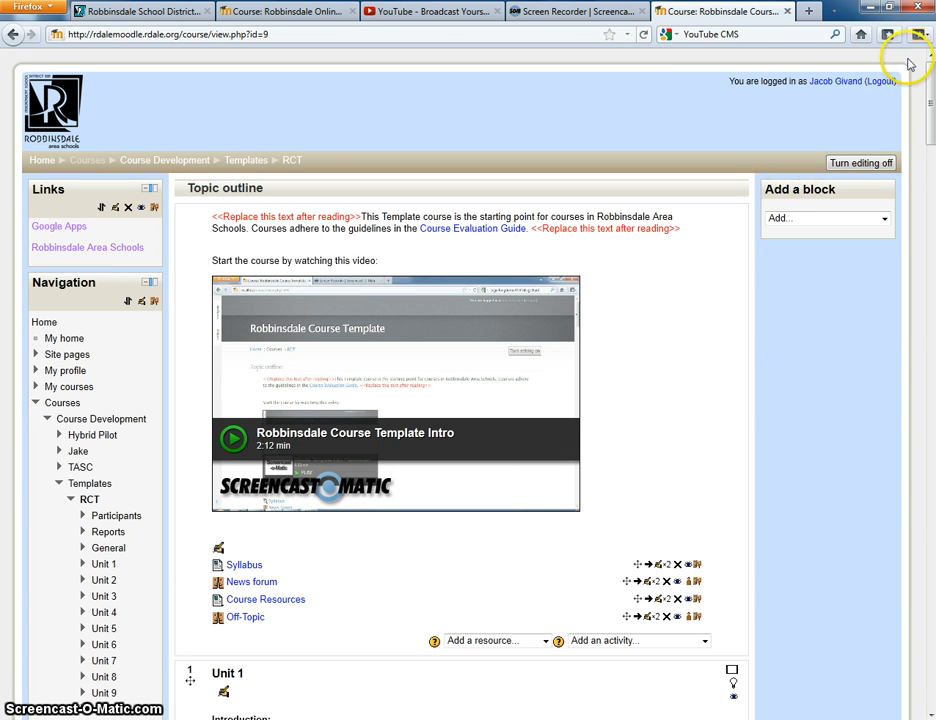
# View the Syllabus page of the Robbinsdale course template, then return to the RCT course page.
pyautogui.moveTo(931, 82)
pyautogui.mouseDown()
pyautogui.moveTo(931, 118)
pyautogui.moveTo(931, 70)
pyautogui.mouseUp()
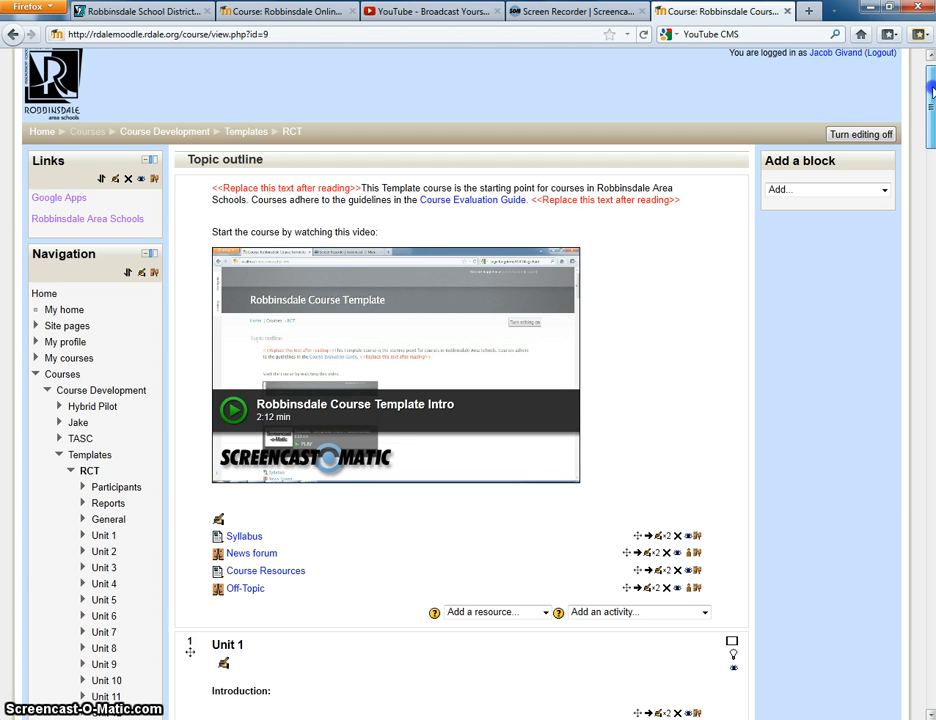
pyautogui.moveTo(931, 88); pyautogui.dragTo(930, 96)
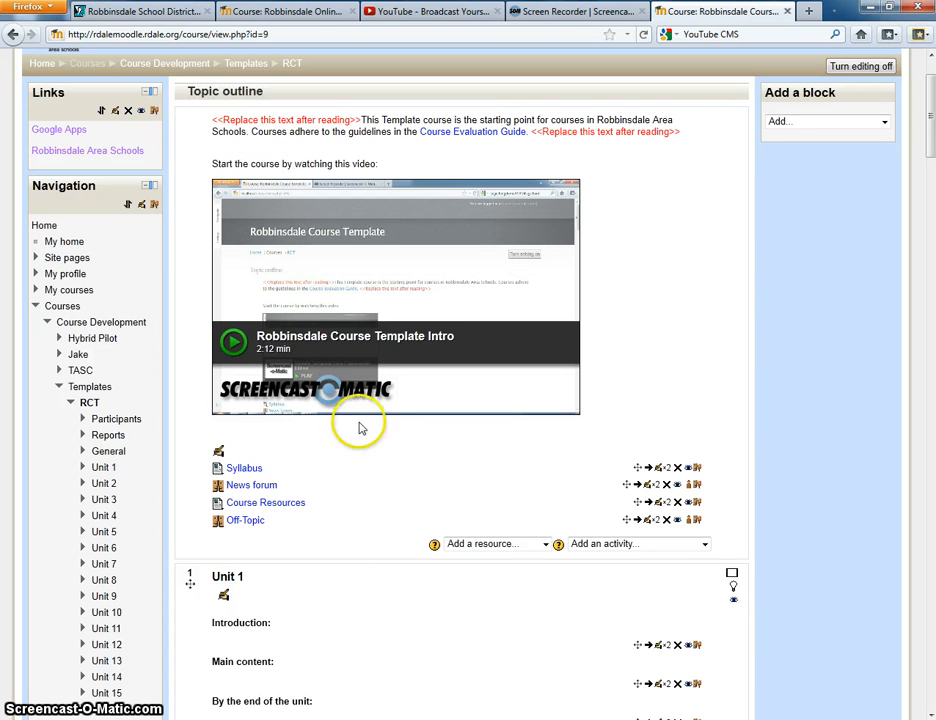
pyautogui.click(241, 472)
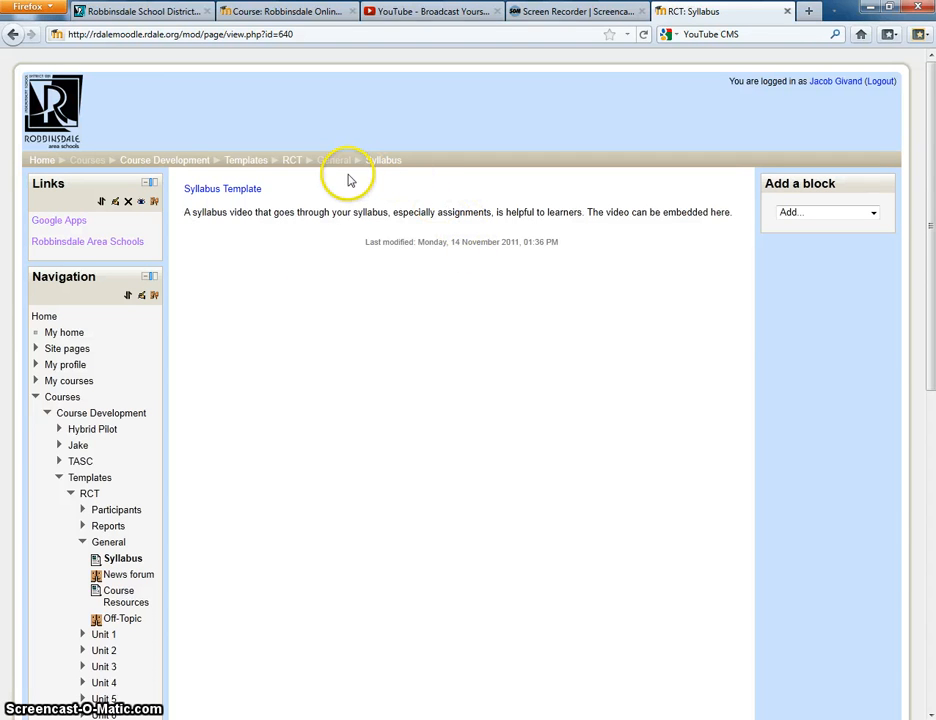
pyautogui.click(291, 161)
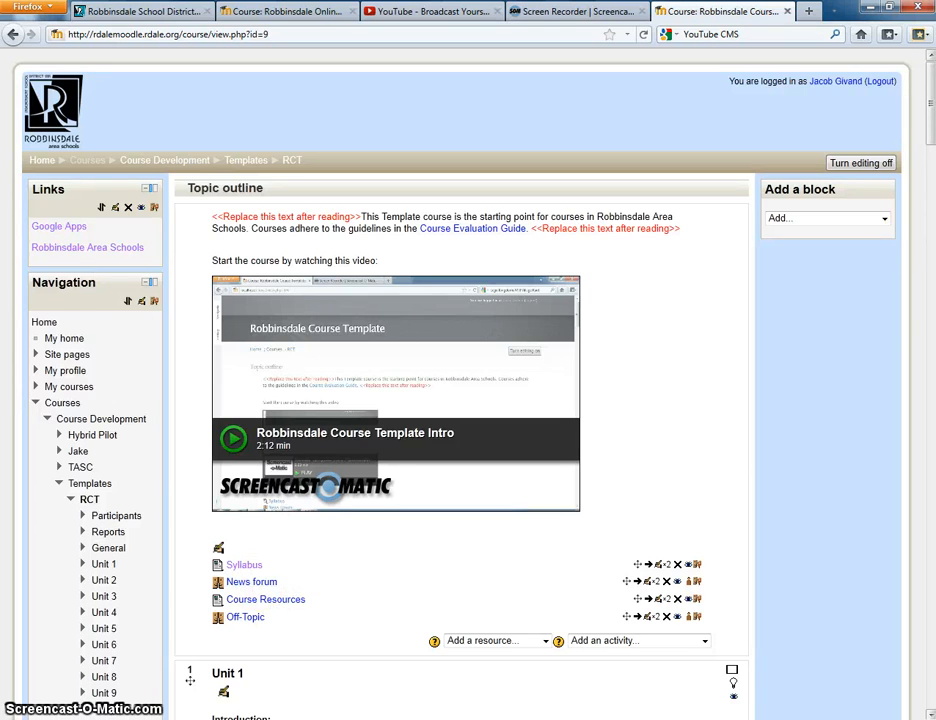
# Review the template's general resources, including Syllabus and News forum, and the blank unit sections beneath them.
pyautogui.moveTo(930, 135)
pyautogui.mouseDown()
pyautogui.moveTo(930, 166)
pyautogui.moveTo(932, 155)
pyautogui.mouseUp()
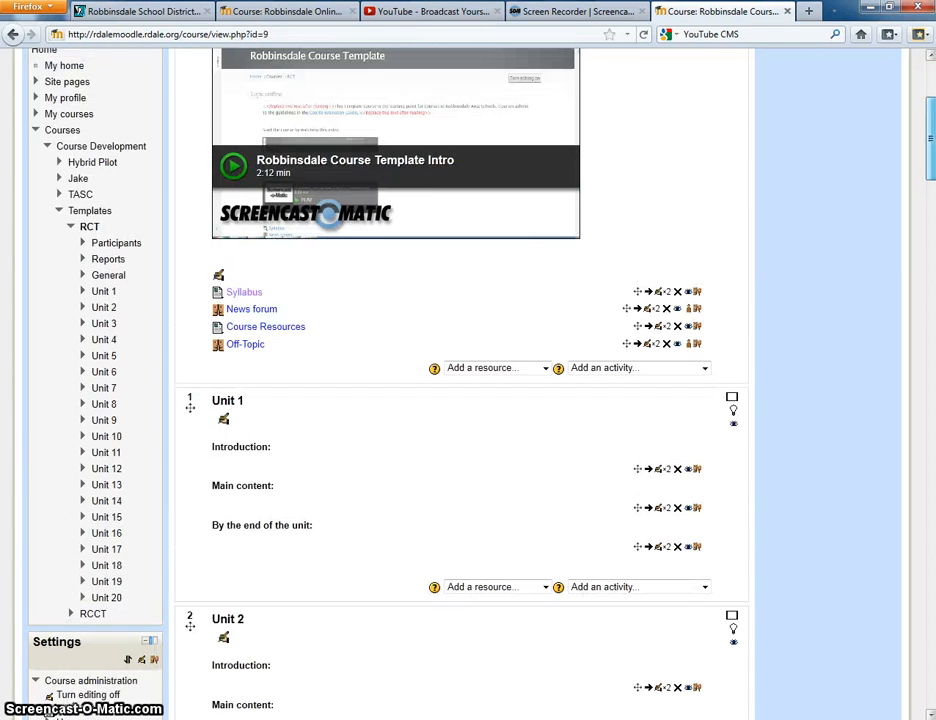
pyautogui.click(252, 296)
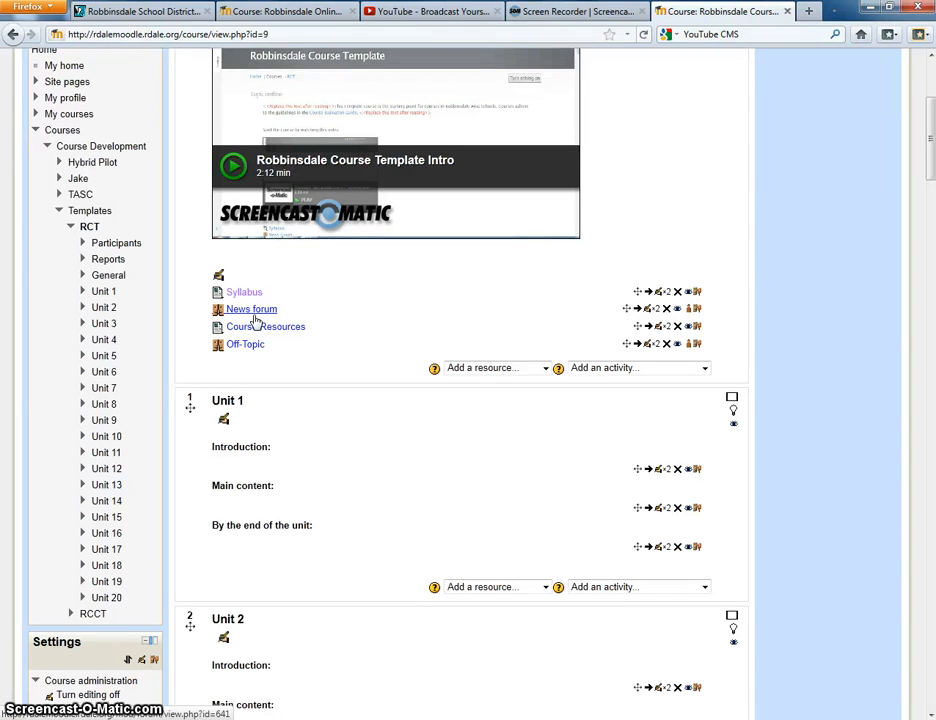
pyautogui.click(253, 315)
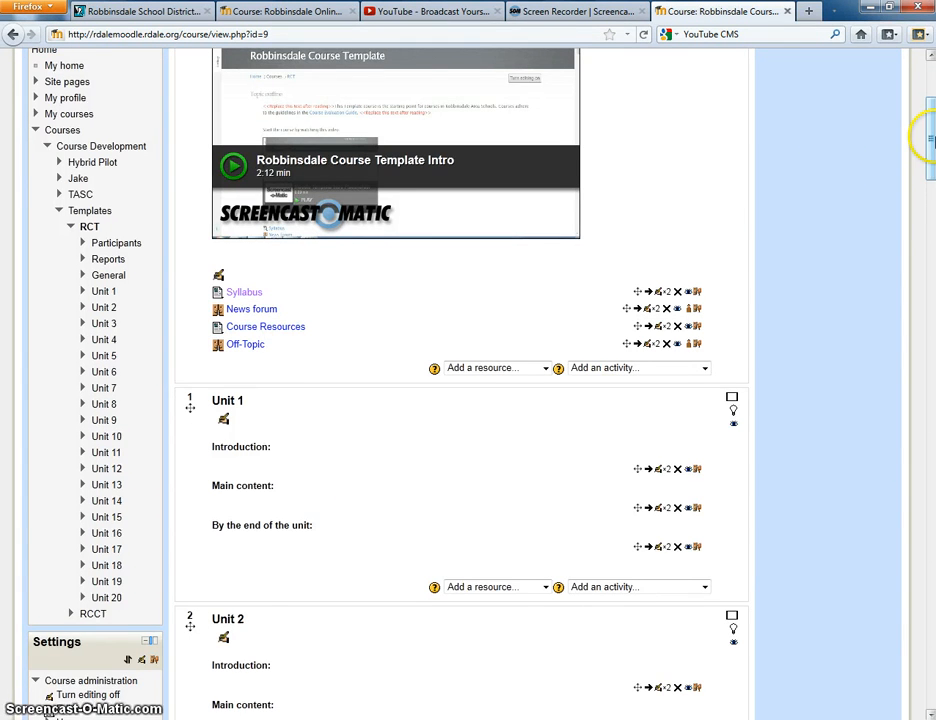
pyautogui.scroll(-5, 928, 188)
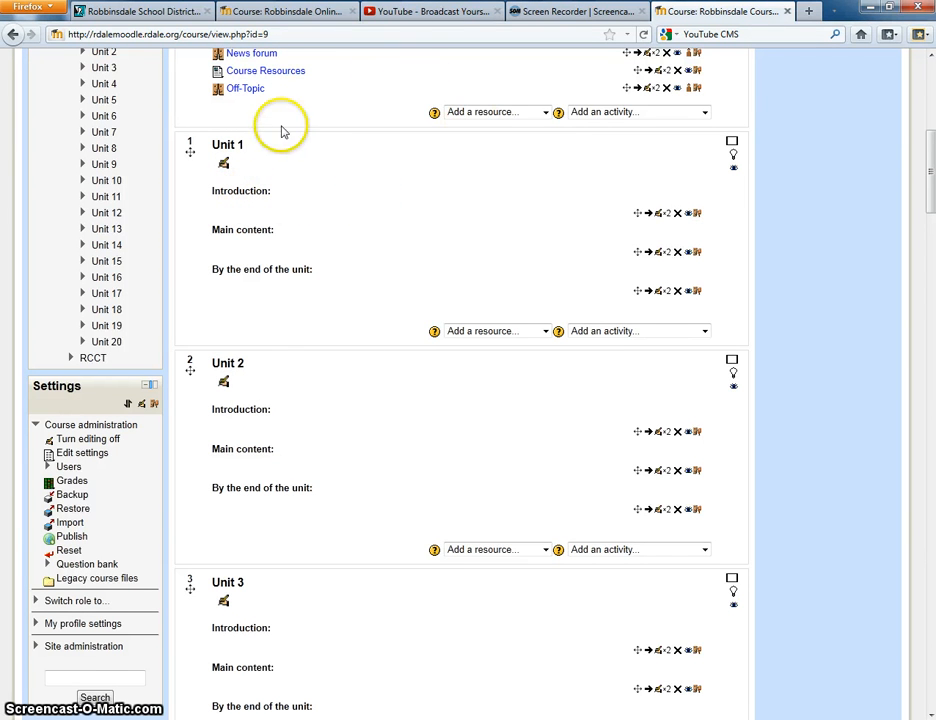
# Review how the topics of the Robbinsdale Online course are laid out as an example, then return to the template course.
pyautogui.click(307, 14)
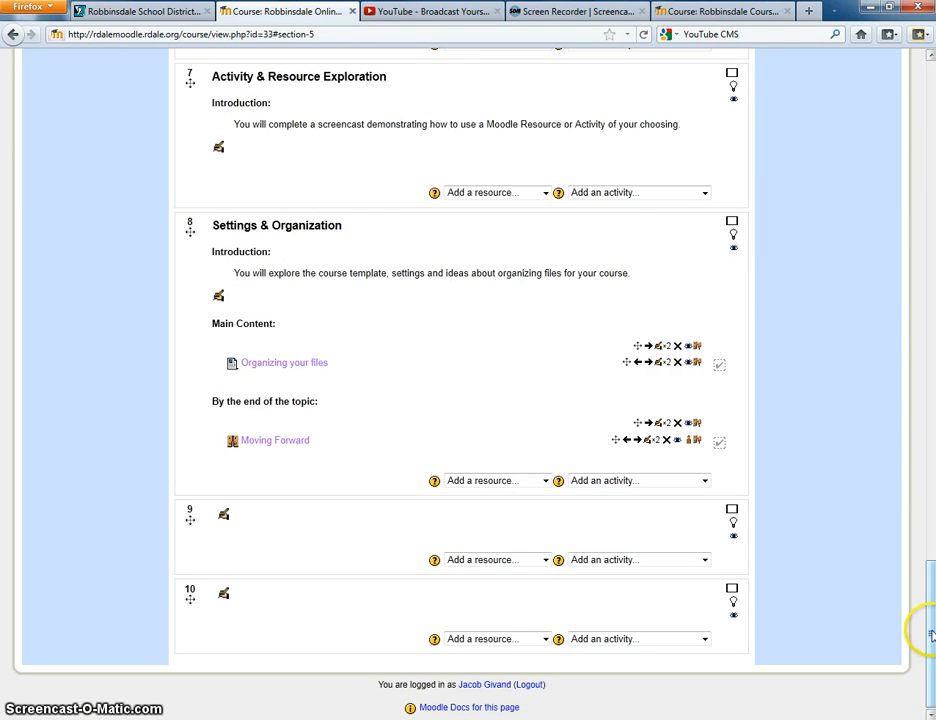
pyautogui.moveTo(929, 632); pyautogui.dragTo(919, 272)
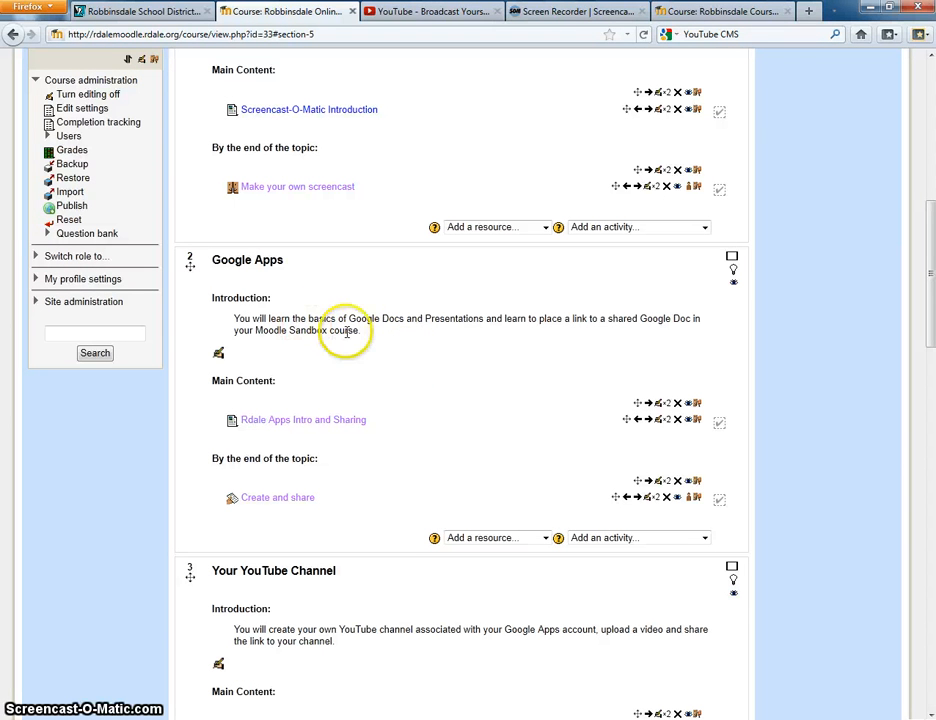
pyautogui.click(720, 12)
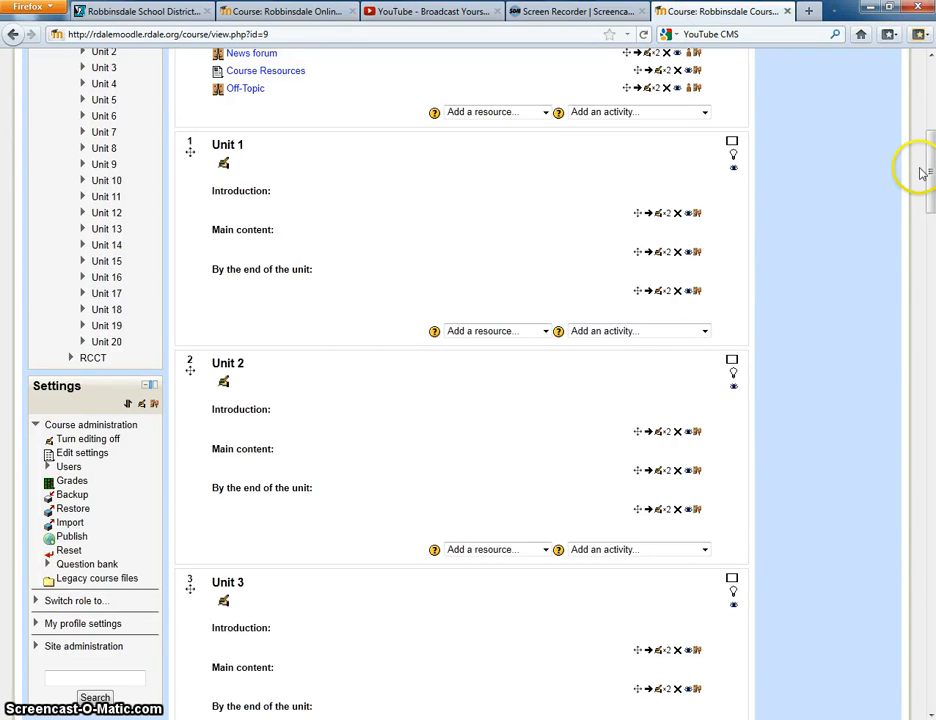
# Open the course settings of the RCT template and bring its format options into view.
pyautogui.moveTo(930, 160); pyautogui.dragTo(916, 103)
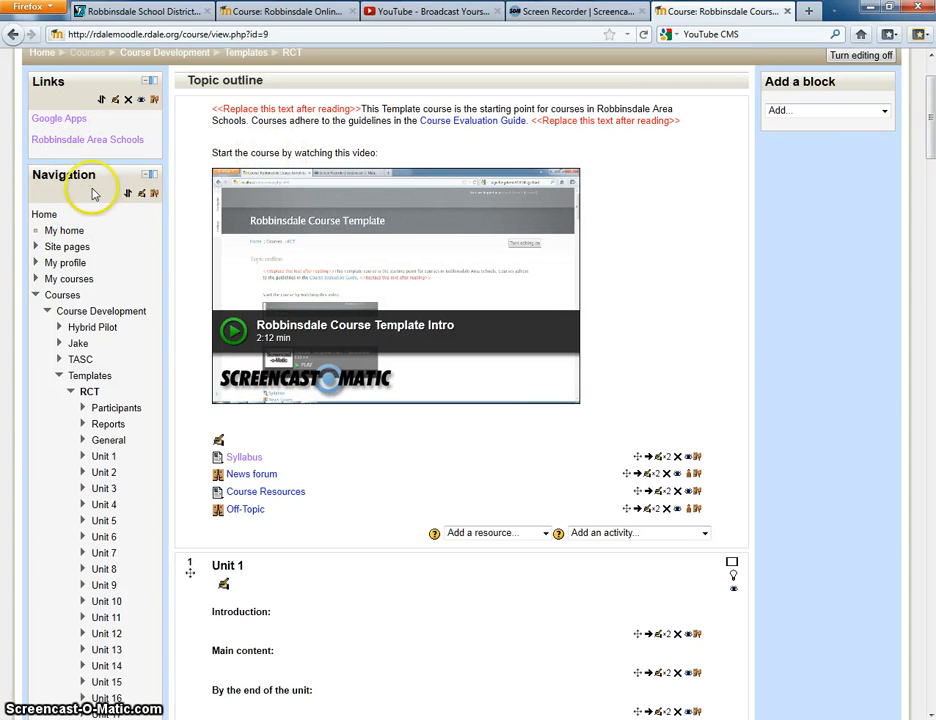
pyautogui.moveTo(921, 134); pyautogui.dragTo(932, 220)
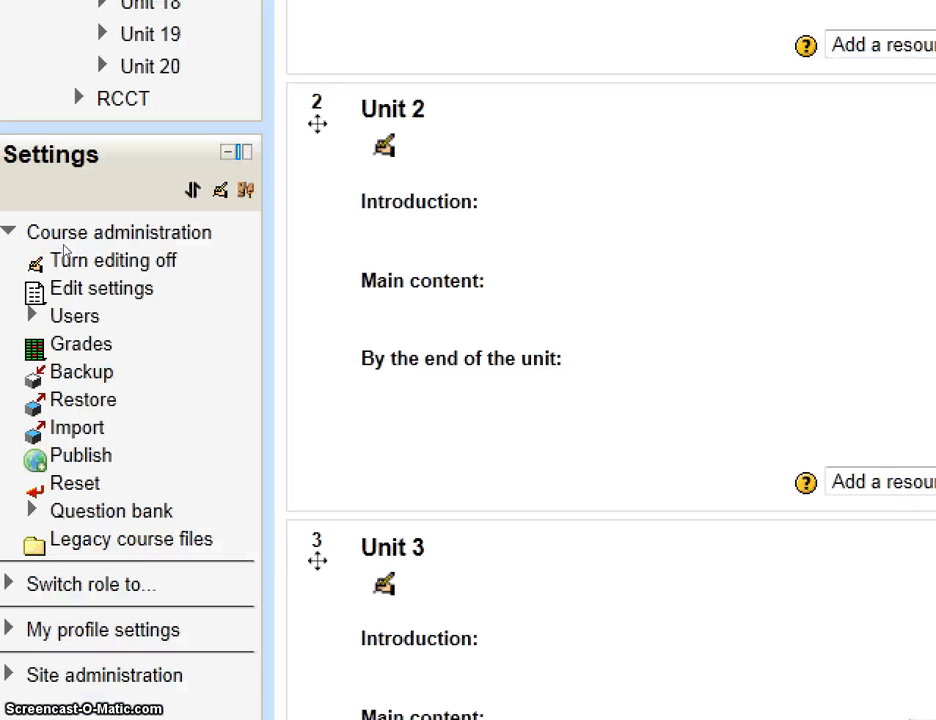
pyautogui.click(82, 262)
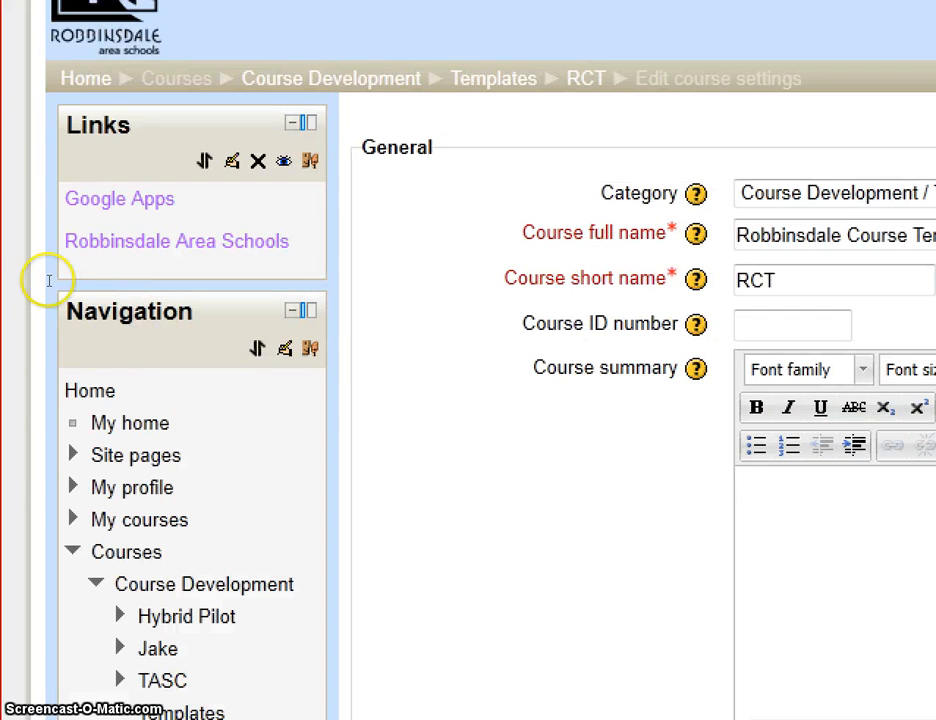
pyautogui.click(64, 389)
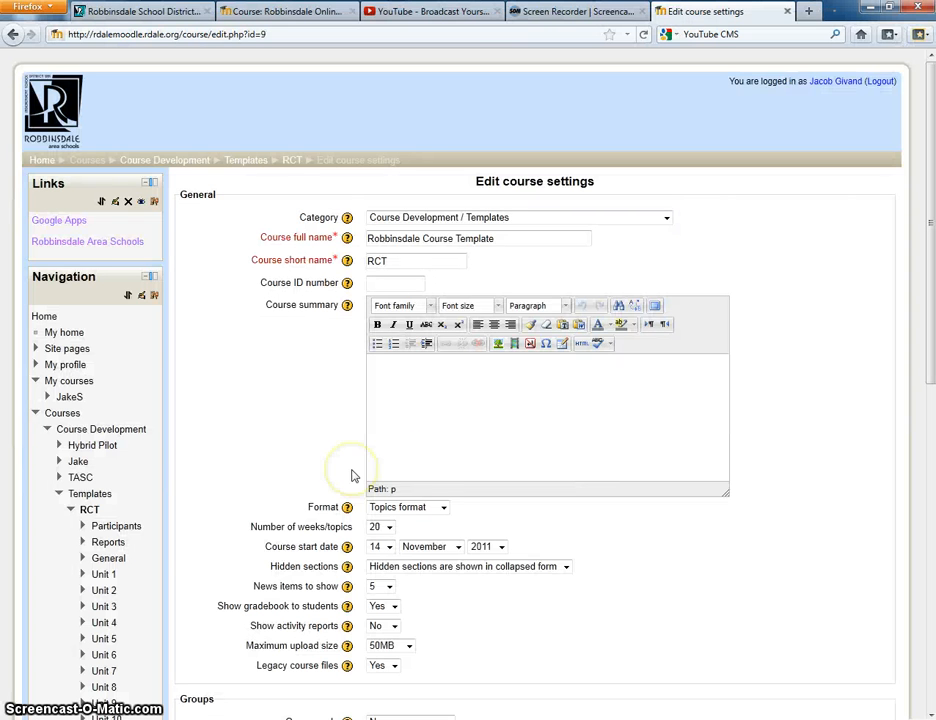
pyautogui.scroll(-2, 619, 597)
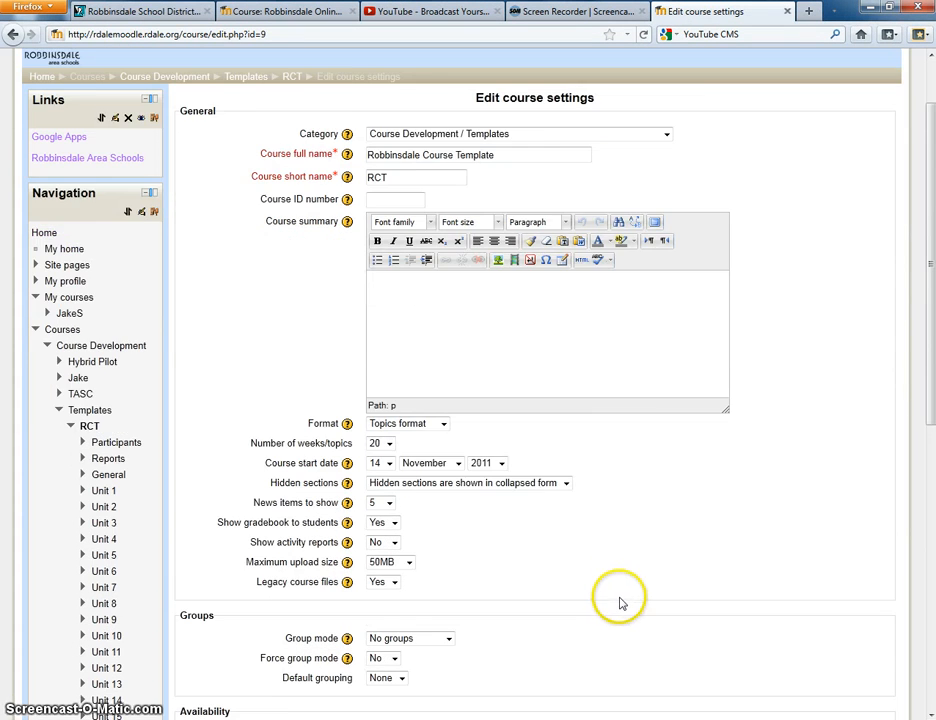
pyautogui.scroll(-2, 600, 580)
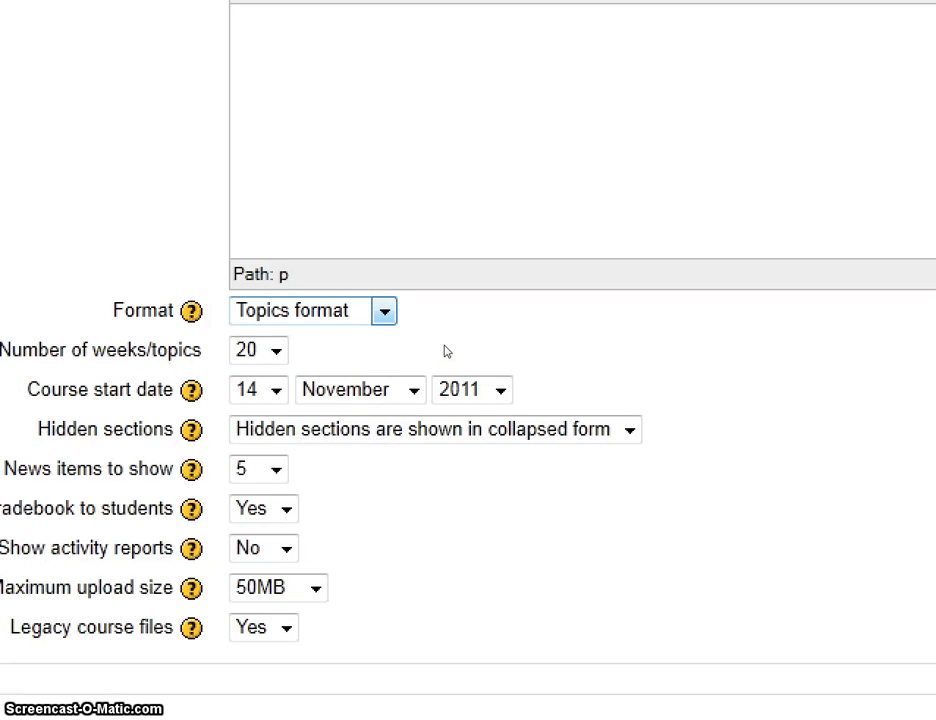
# Examine the available course formats and the number of weeks/topics setting, leaving the template on Topics format.
pyautogui.click(384, 311)
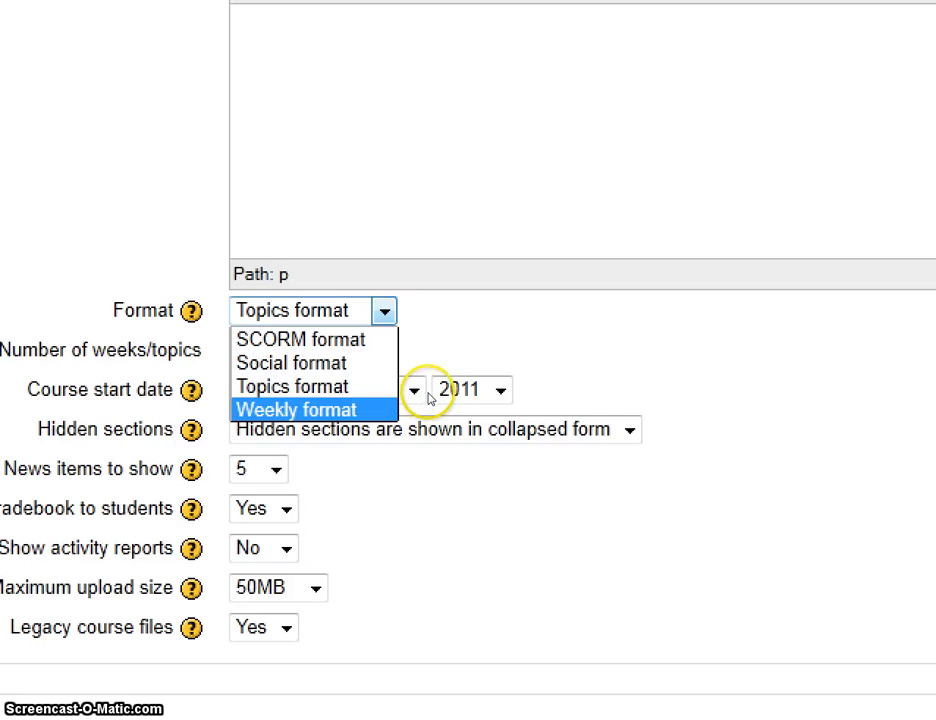
pyautogui.click(396, 377)
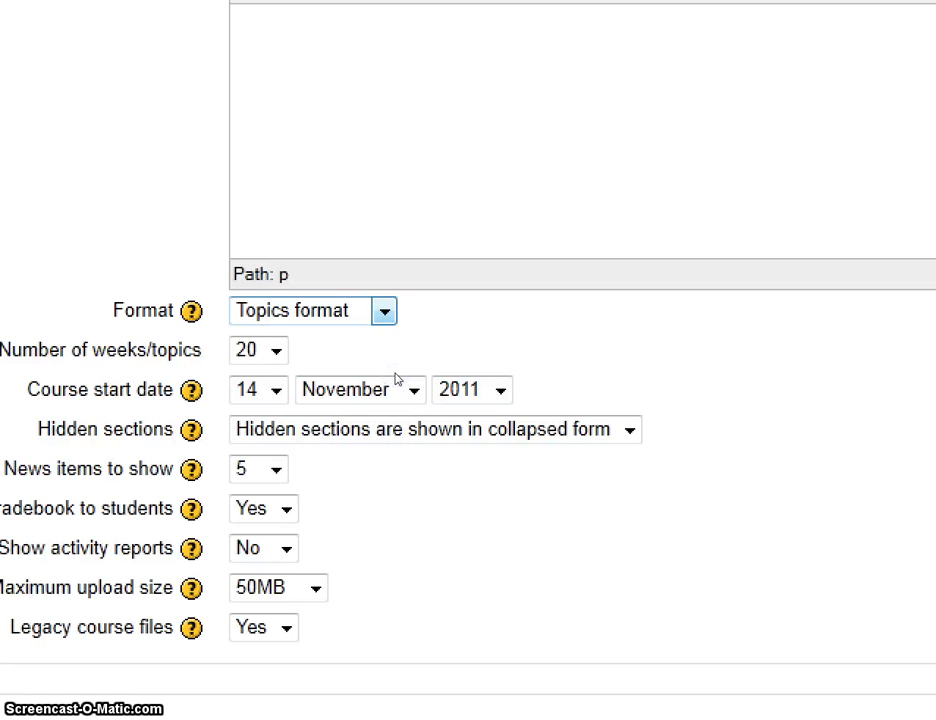
pyautogui.press('Tab')
pyautogui.press('Tab')
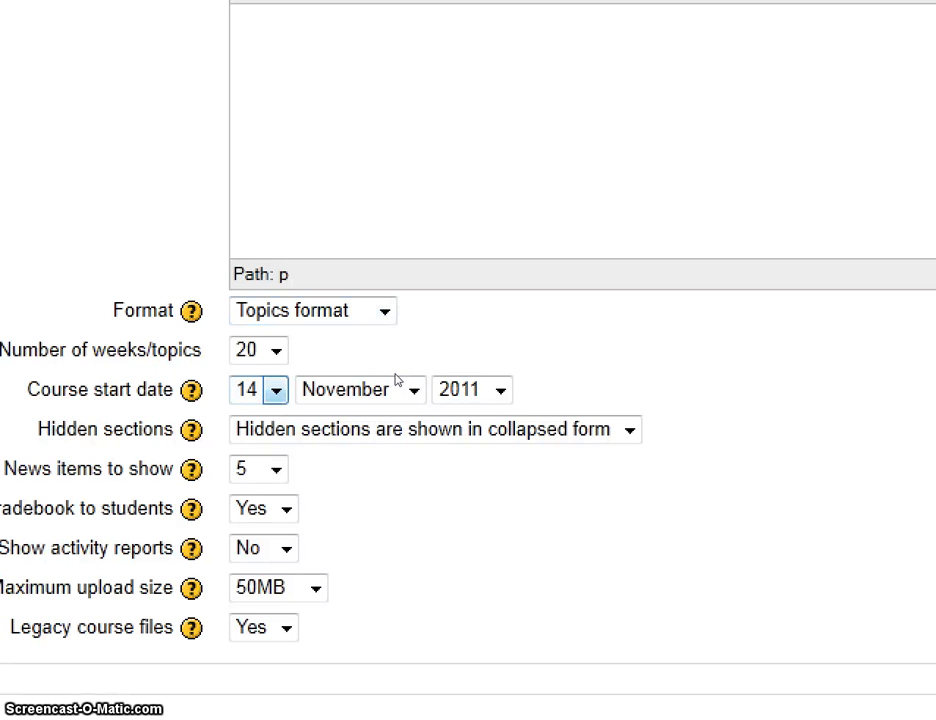
pyautogui.hotkey('shift', 'Tab')
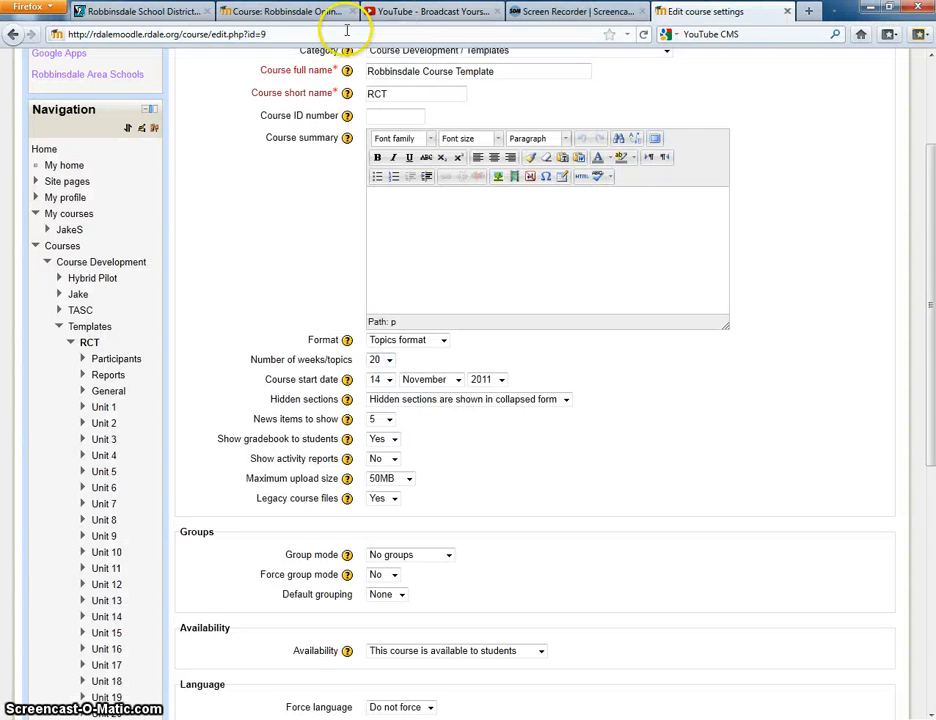
# Switch to the Robbinsdale Online course and open its course settings at the weeks/topics option.
pyautogui.click(290, 12)
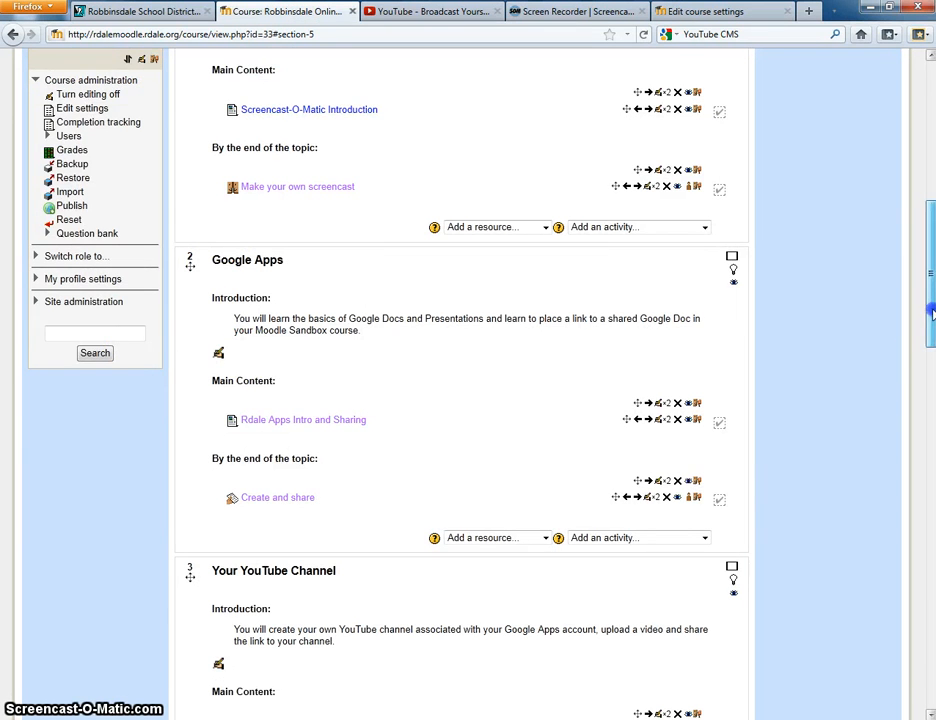
pyautogui.moveTo(931, 314); pyautogui.dragTo(932, 274)
pyautogui.click(82, 288)
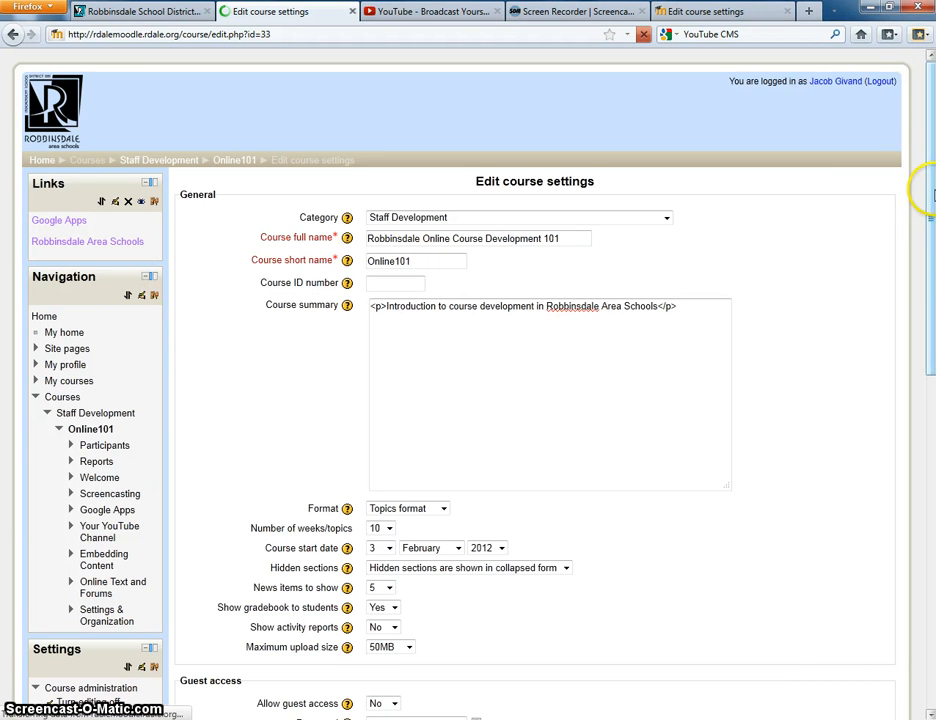
pyautogui.moveTo(931, 198); pyautogui.dragTo(929, 251)
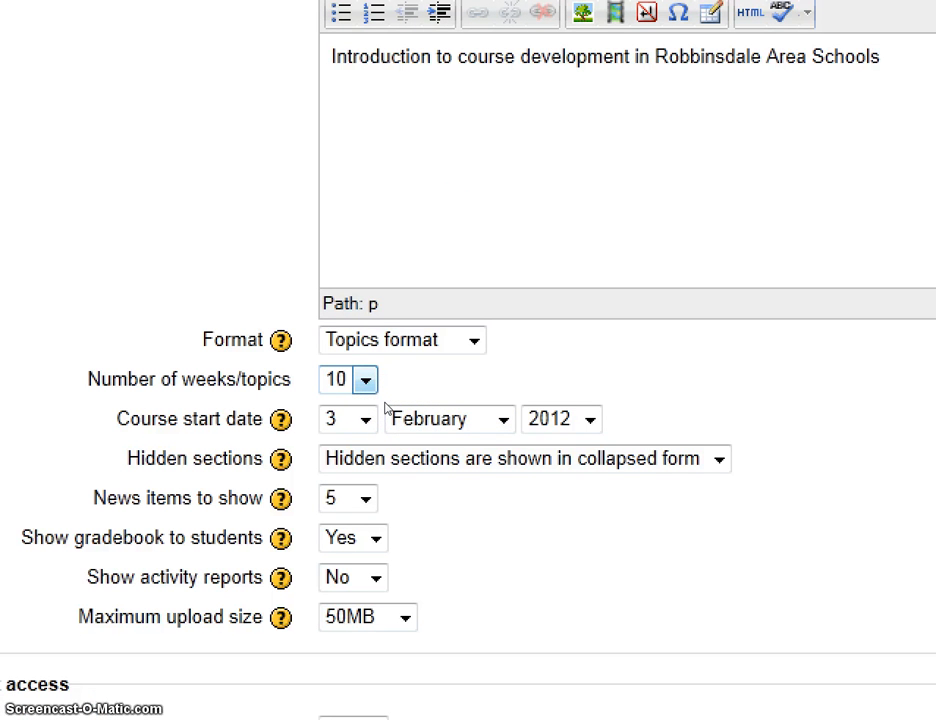
# Set the Online101 course's number of weeks/topics to 8, save the settings, and check the end of the topic outline.
pyautogui.click(366, 380)
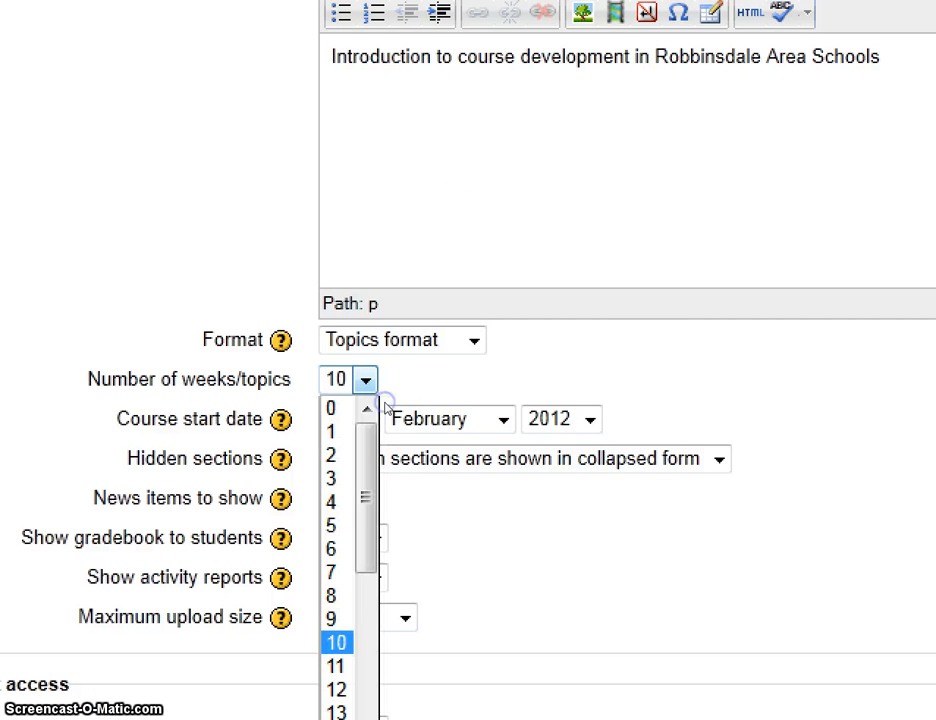
pyautogui.press('Up')
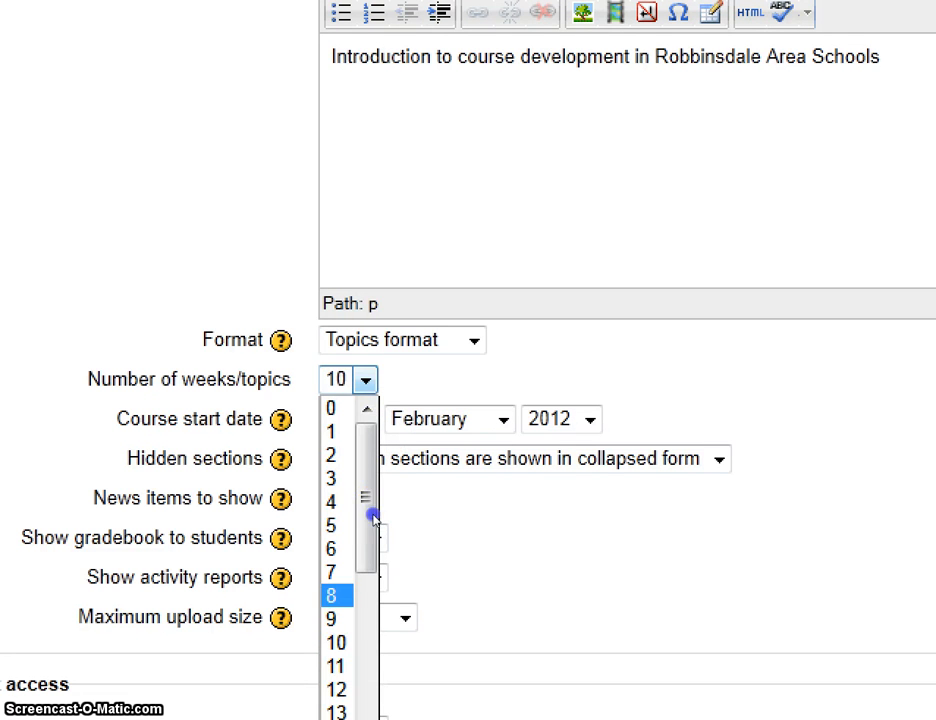
pyautogui.press('Return')
pyautogui.click(420, 503)
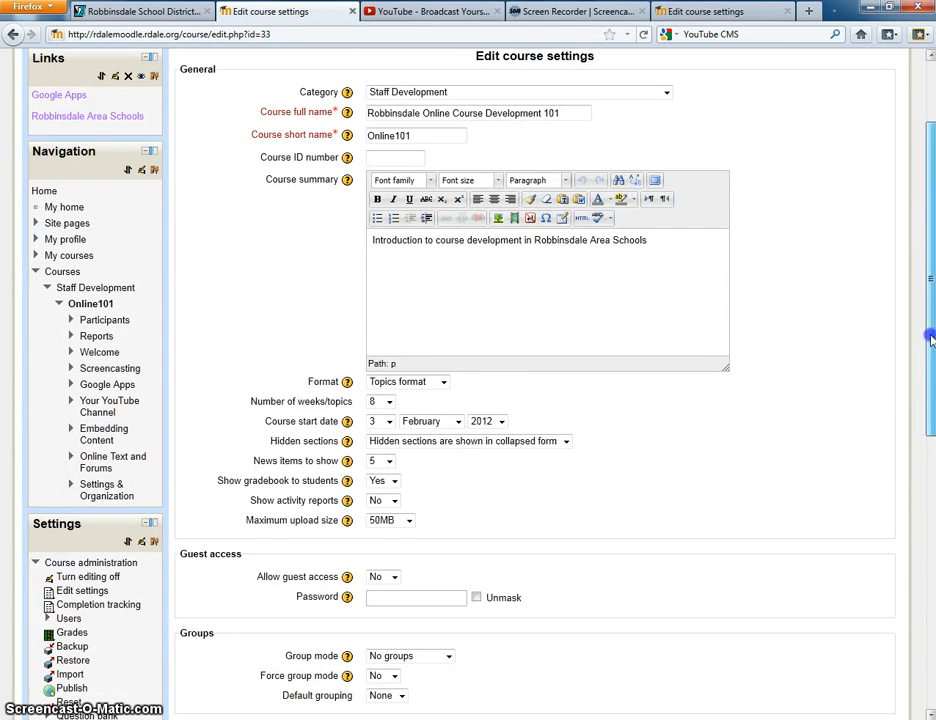
pyautogui.scroll(-10, 930, 340)
pyautogui.click(405, 626)
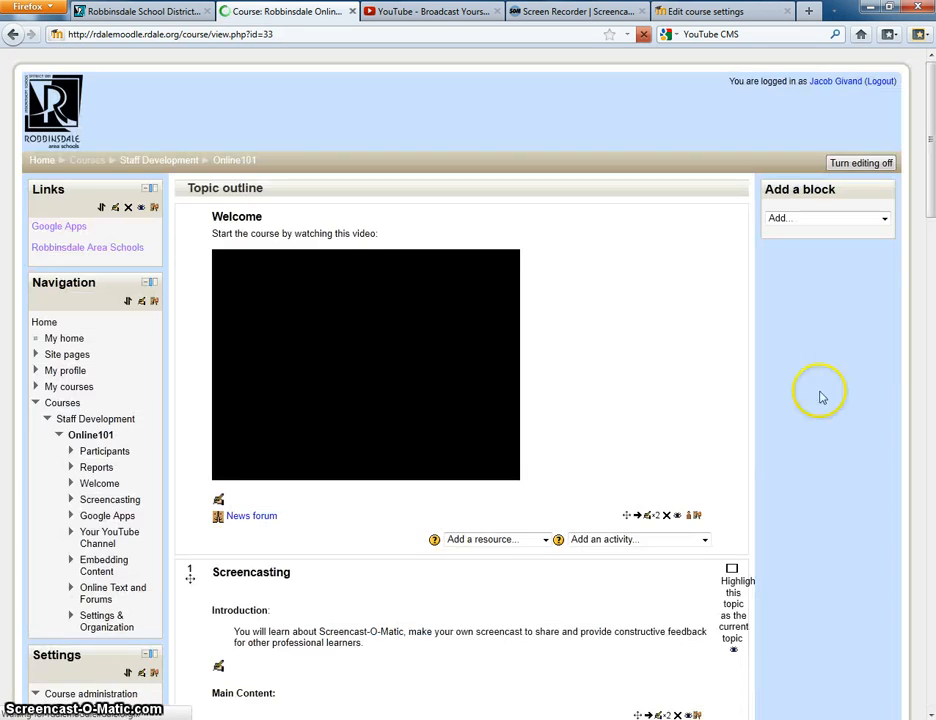
pyautogui.moveTo(930, 140); pyautogui.dragTo(924, 642)
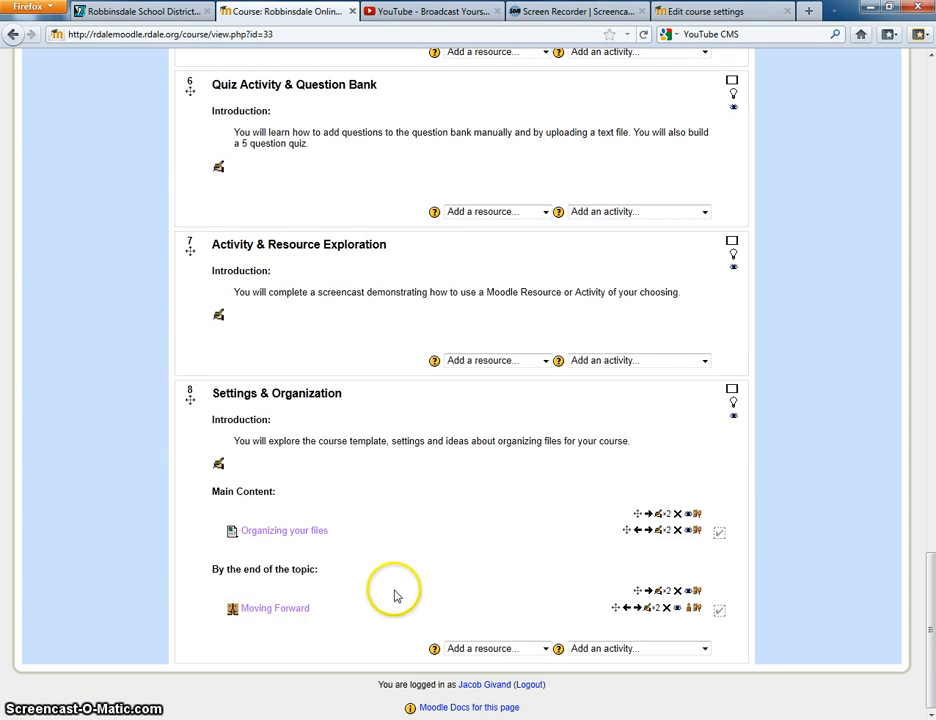
# Return to the RCT template's course page and look through its units down to Unit 20.
pyautogui.click(716, 11)
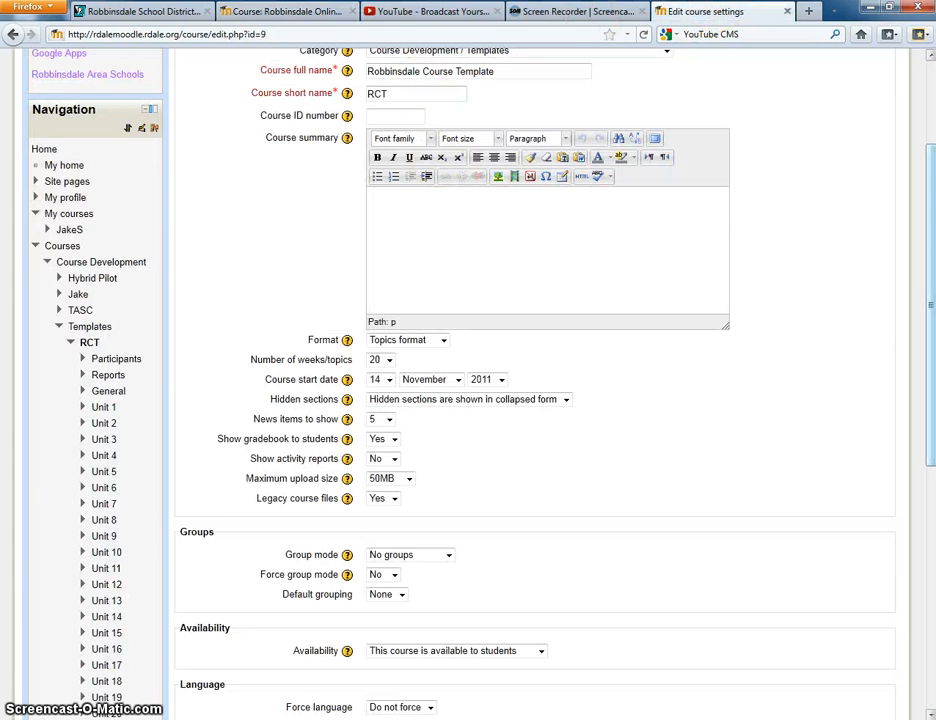
pyautogui.moveTo(926, 265); pyautogui.dragTo(930, 134)
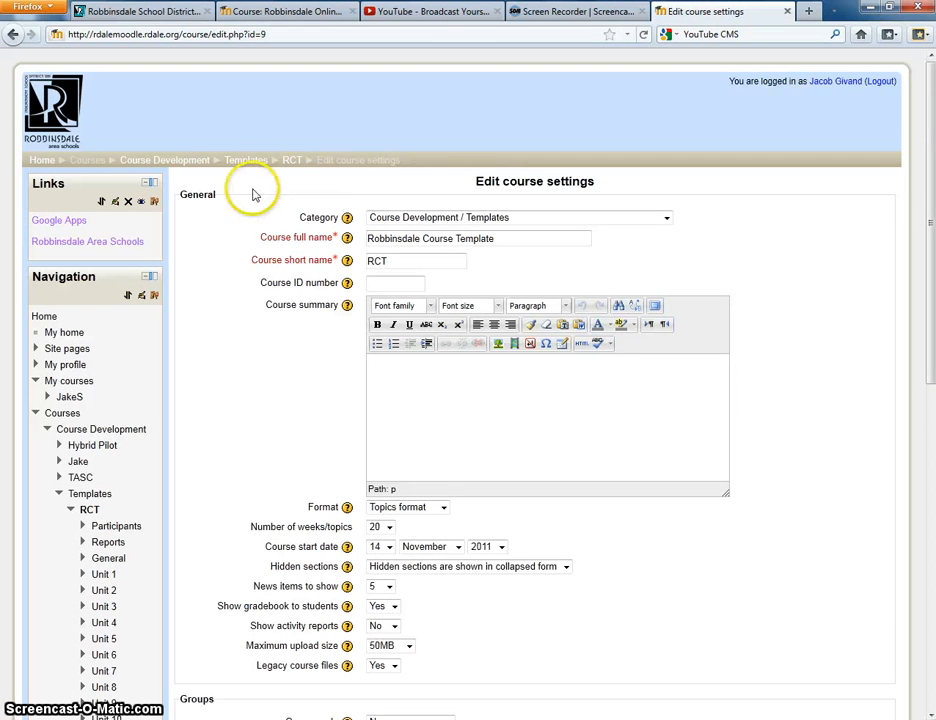
pyautogui.click(285, 162)
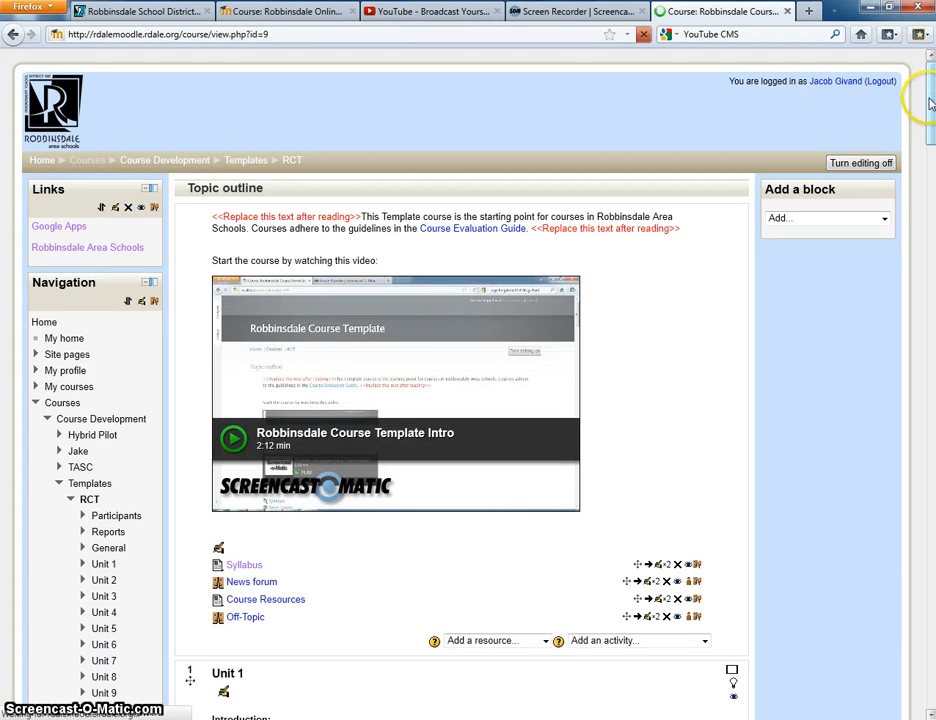
pyautogui.scroll(-5, 930, 94)
pyautogui.scroll(-8, 468, 390)
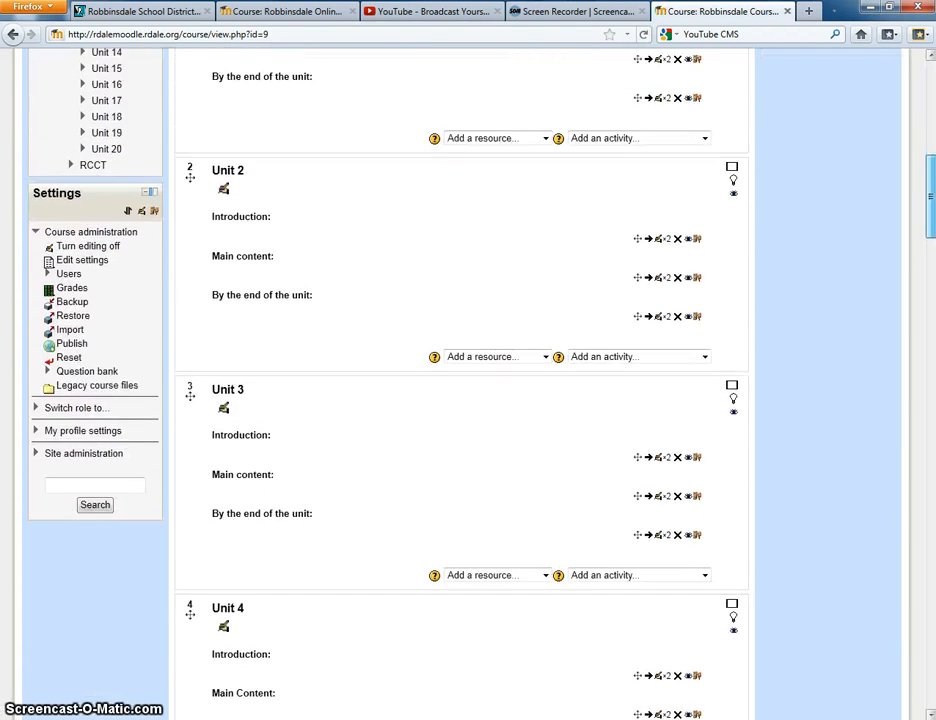
pyautogui.moveTo(931, 272); pyautogui.dragTo(931, 650)
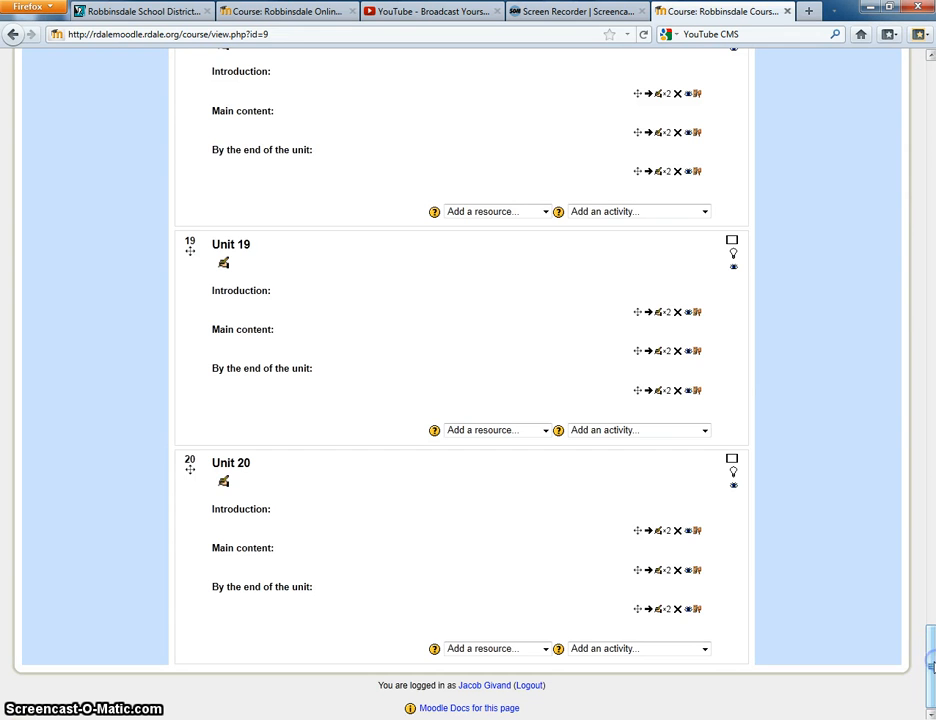
pyautogui.moveTo(931, 660); pyautogui.dragTo(931, 120)
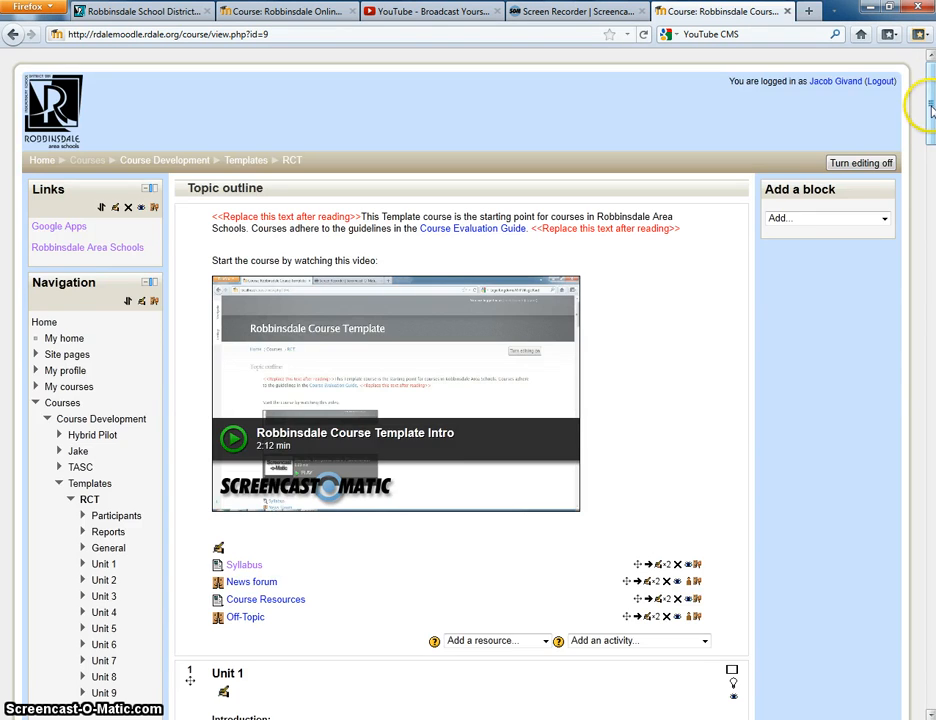
# Open the RCT template's course settings and look over the general options, including showing the gradebook to students.
pyautogui.moveTo(929, 122); pyautogui.dragTo(930, 230)
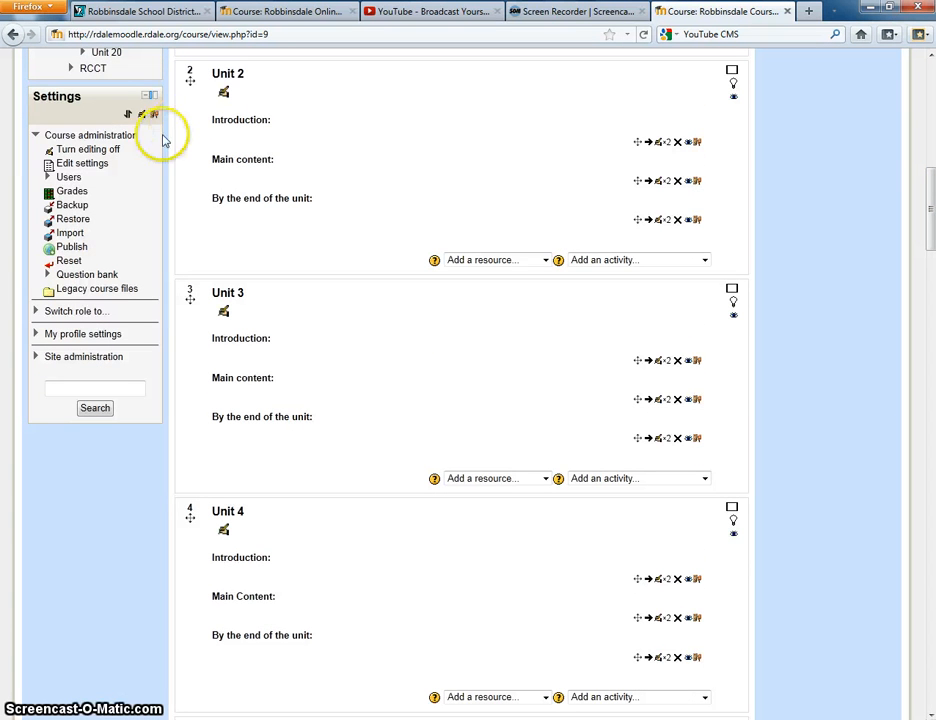
pyautogui.click(73, 166)
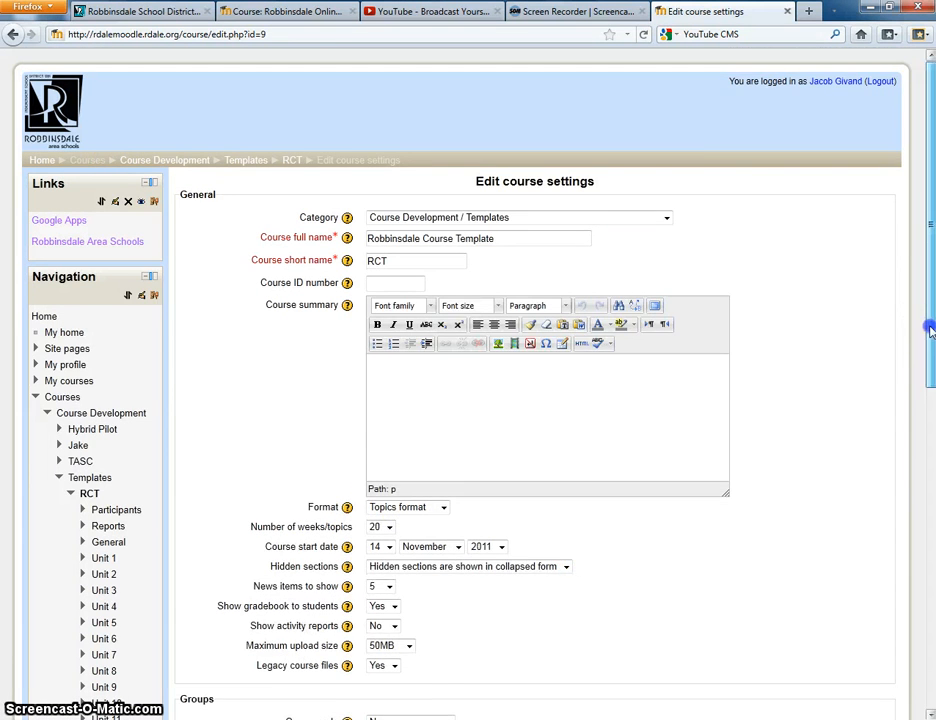
pyautogui.scroll(-2, 929, 330)
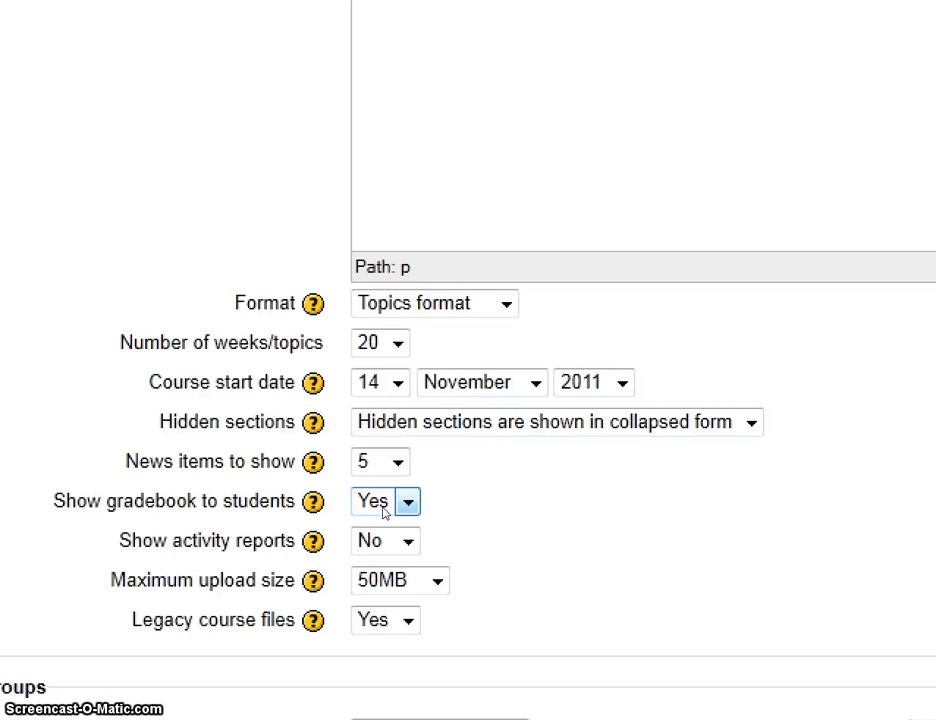
pyautogui.click(388, 513)
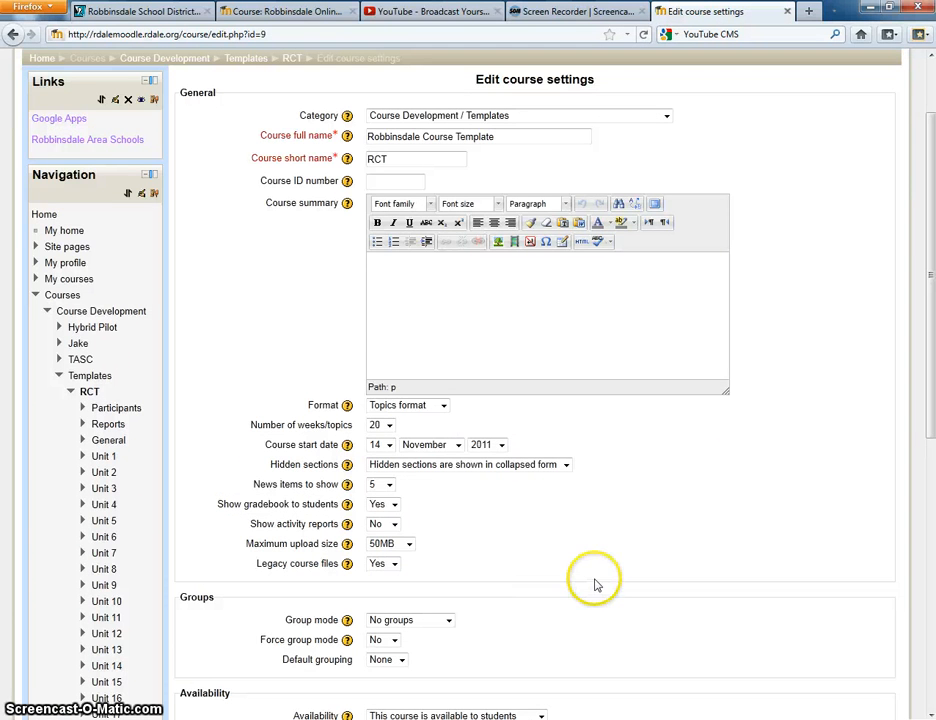
# Examine the group mode and completion tracking choices, leaving them on No groups and Disabled.
pyautogui.scroll(-3, 808, 664)
pyautogui.scroll(-3, 597, 607)
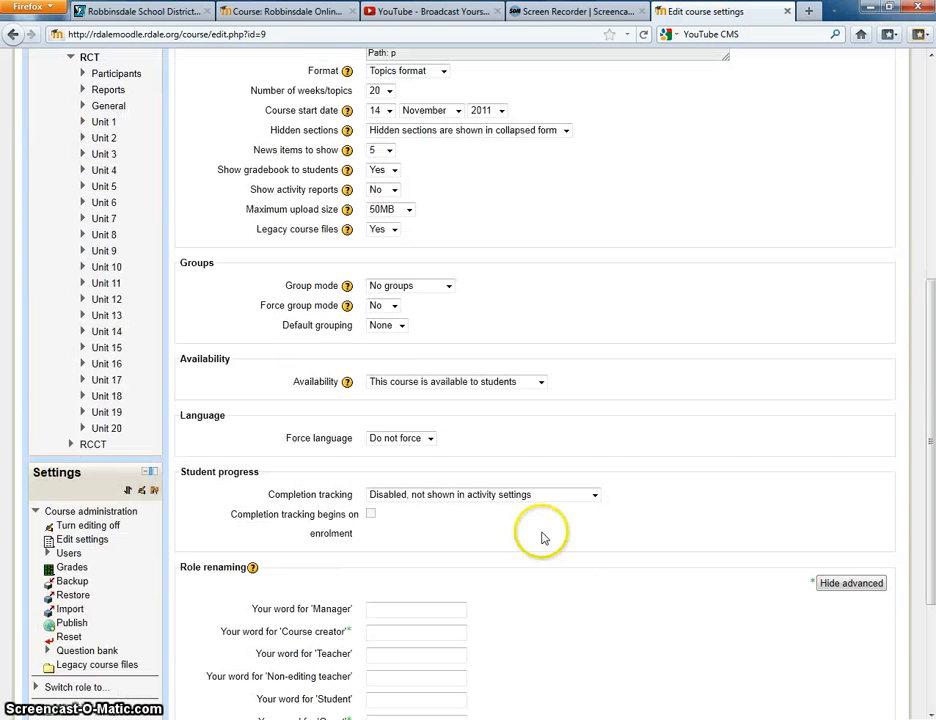
pyautogui.click(448, 289)
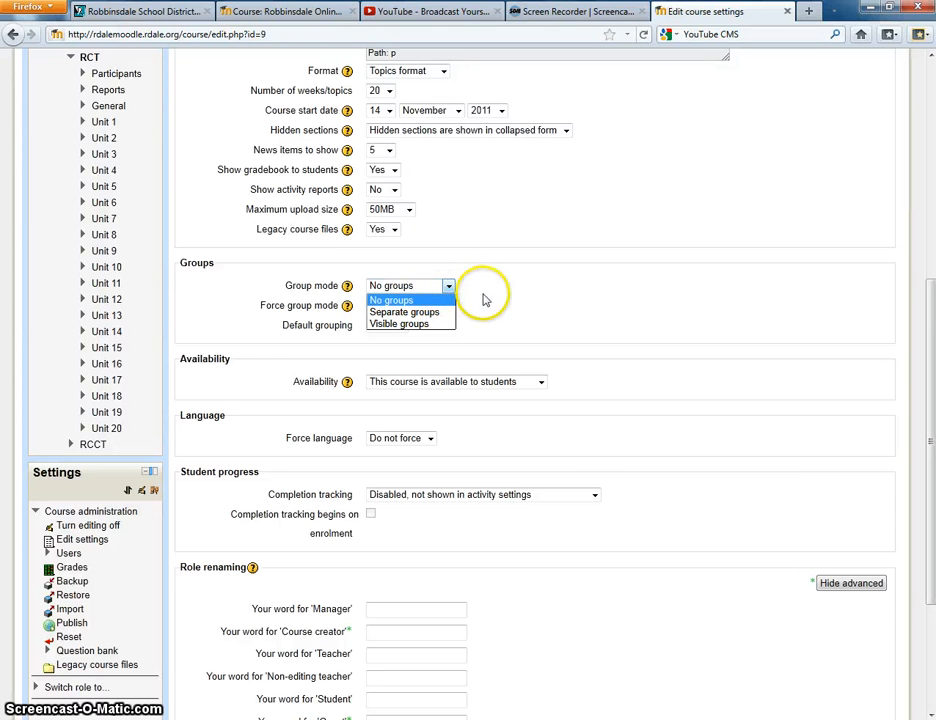
pyautogui.click(484, 298)
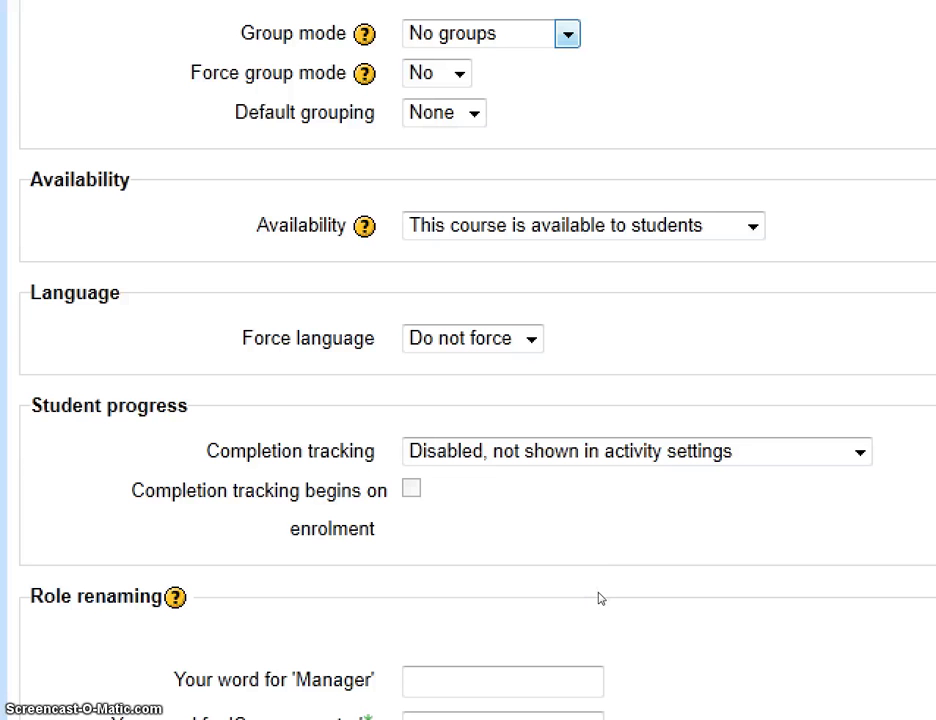
pyautogui.click(593, 502)
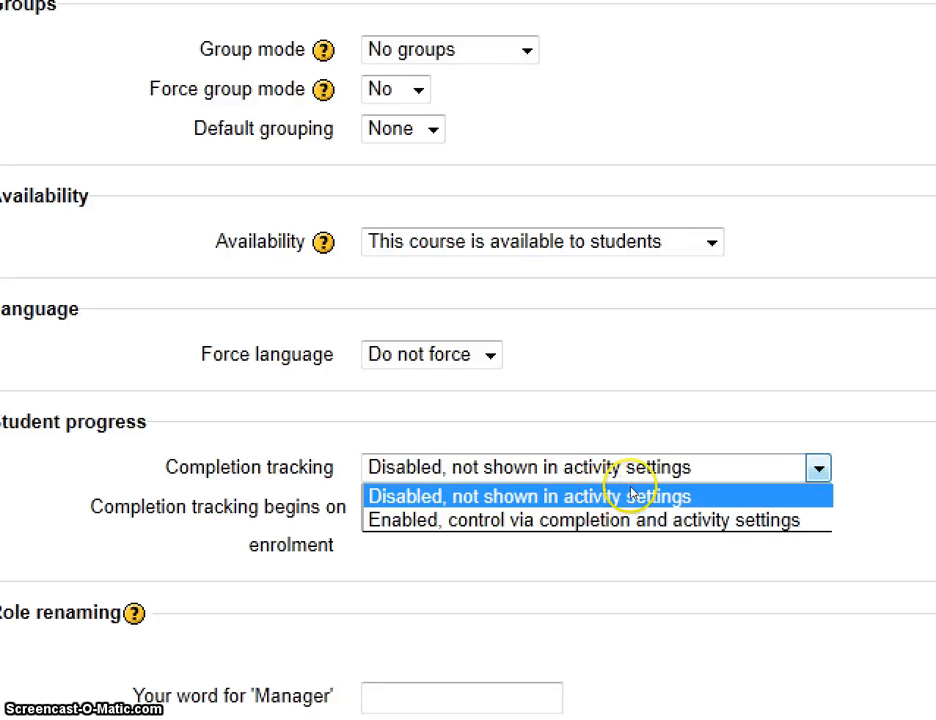
pyautogui.click(630, 491)
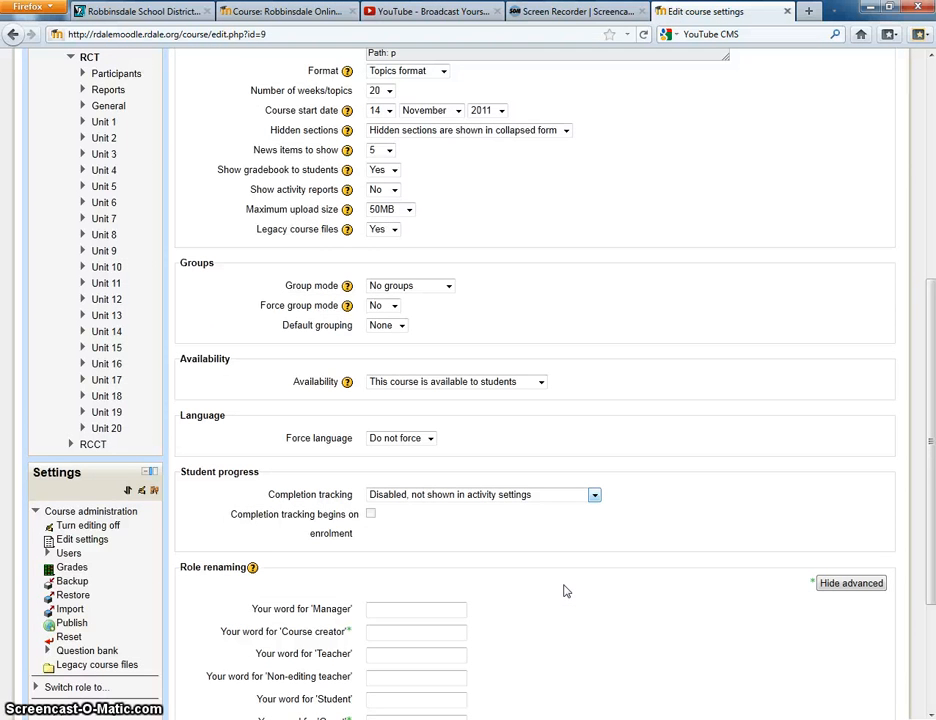
# Set the RCT template's completion tracking to "Enabled, control via completion and activity settings" and save the changes.
pyautogui.scroll(-3, 707, 640)
pyautogui.scroll(-2, 583, 686)
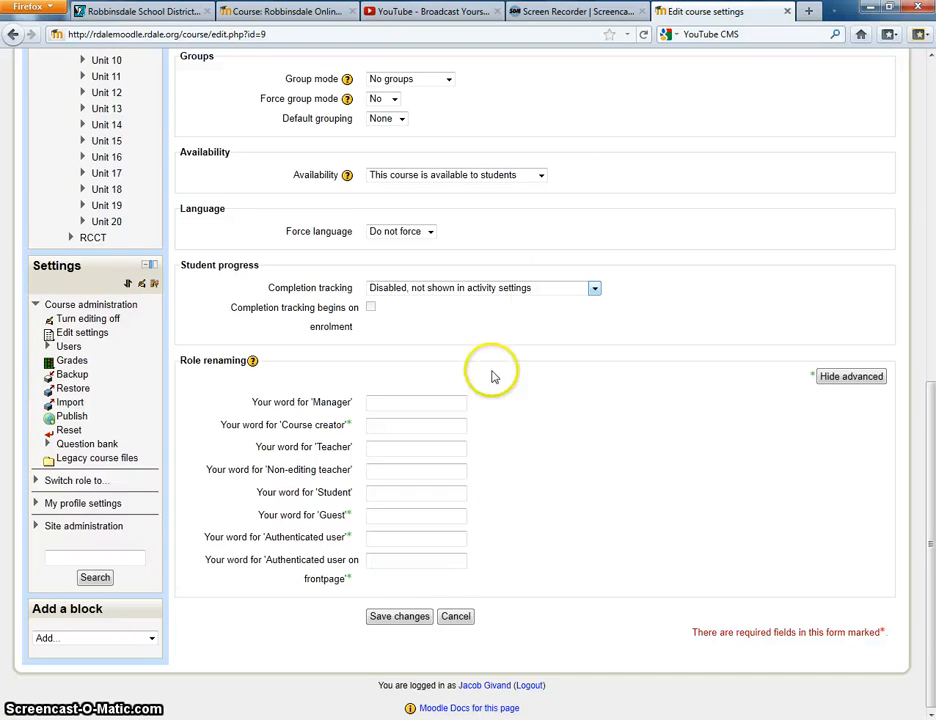
pyautogui.click(596, 290)
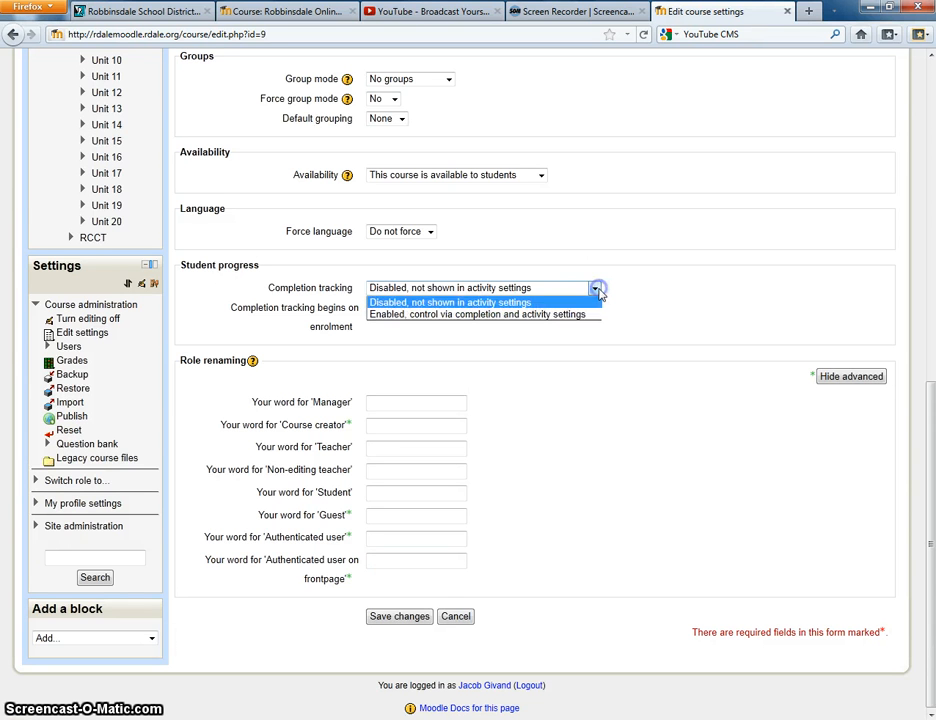
pyautogui.click(533, 316)
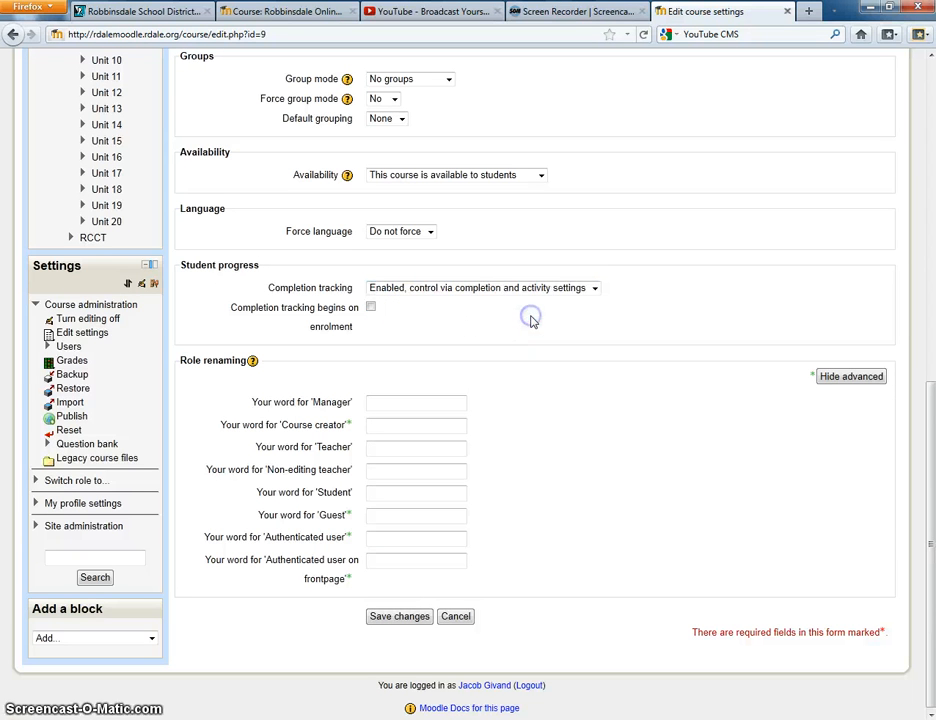
pyautogui.click(399, 617)
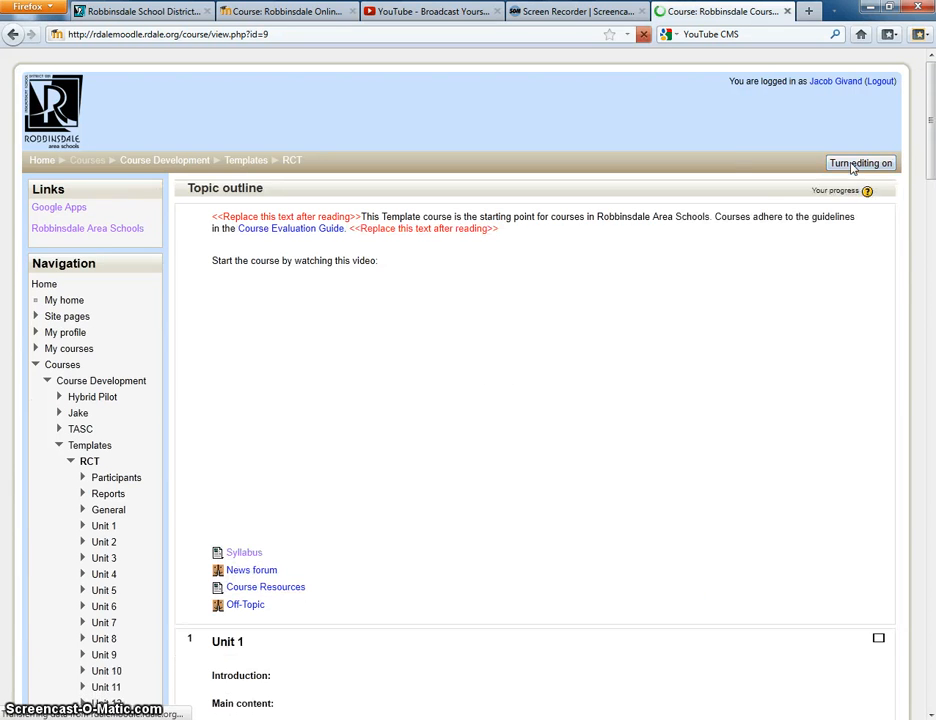
pyautogui.click(930, 120)
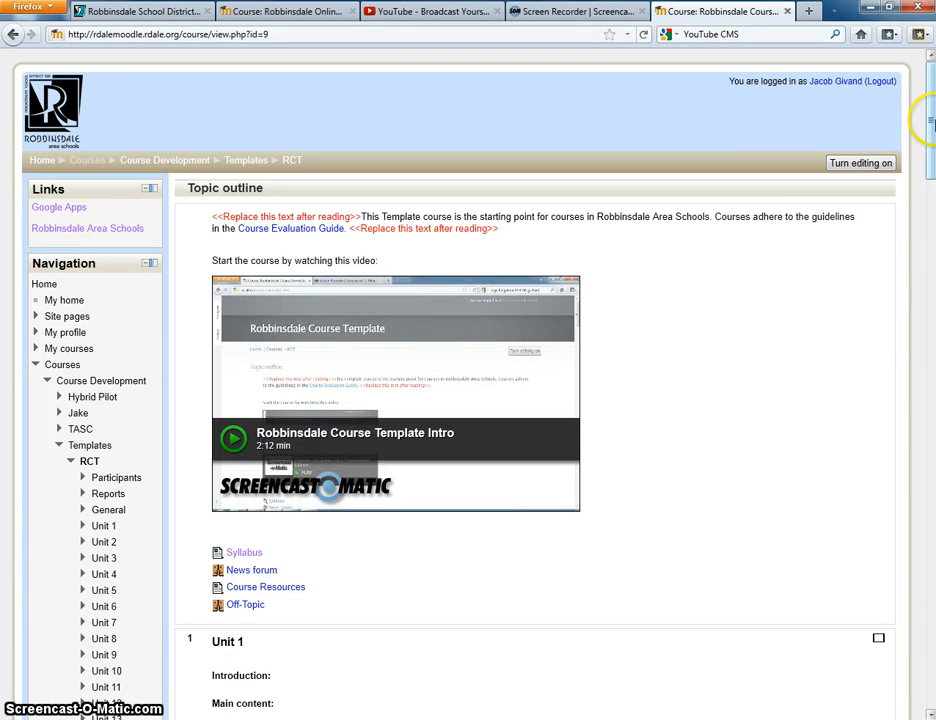
pyautogui.moveTo(931, 136)
pyautogui.mouseDown()
pyautogui.moveTo(931, 208)
pyautogui.moveTo(932, 131)
pyautogui.mouseUp()
# Preview the Online101 course and its completion checkboxes in the Professional Learner role, and return to the normal role.
pyautogui.click(281, 18)
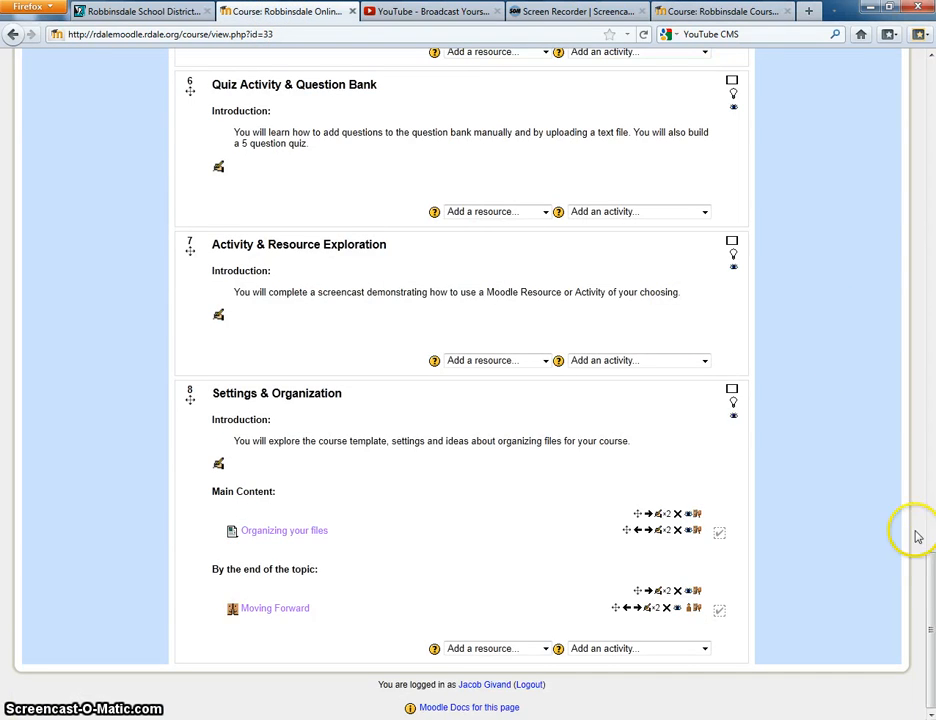
pyautogui.moveTo(932, 591); pyautogui.dragTo(925, 228)
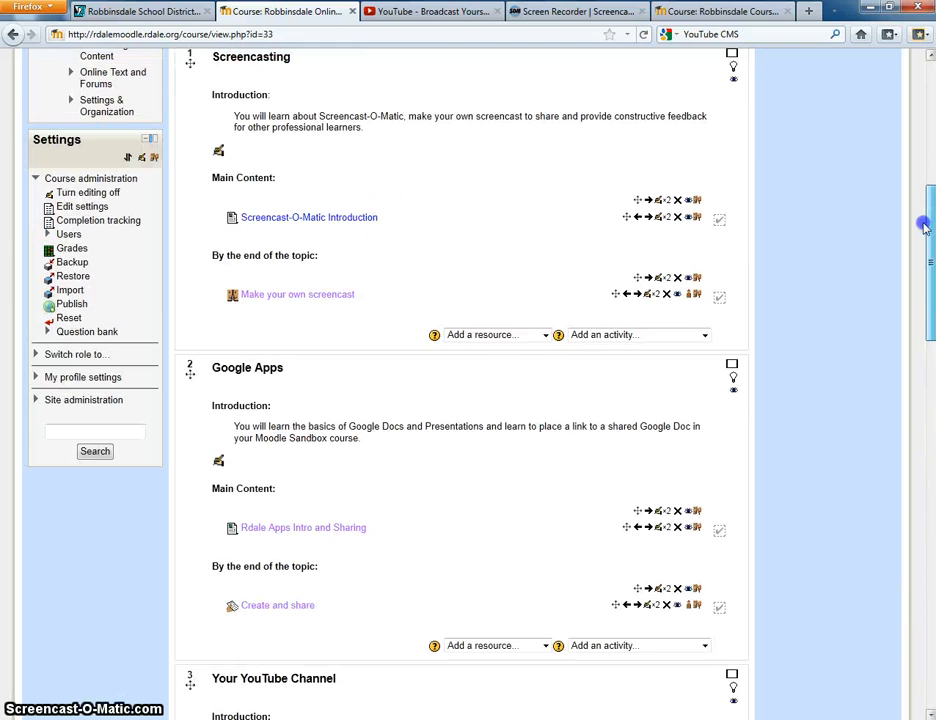
pyautogui.click(75, 355)
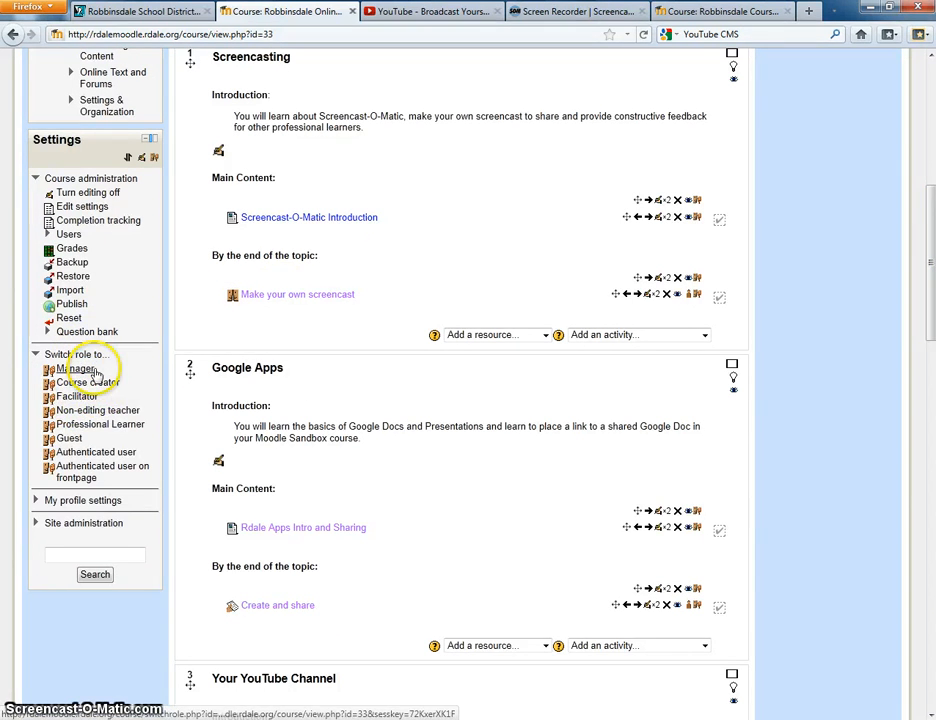
pyautogui.click(72, 424)
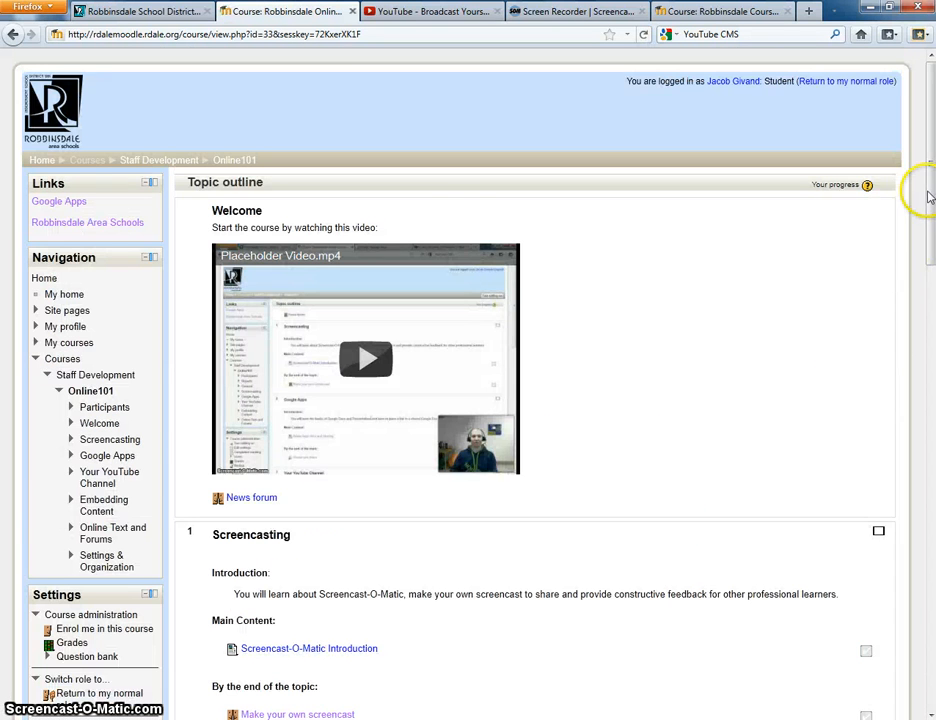
pyautogui.moveTo(930, 198); pyautogui.dragTo(930, 305)
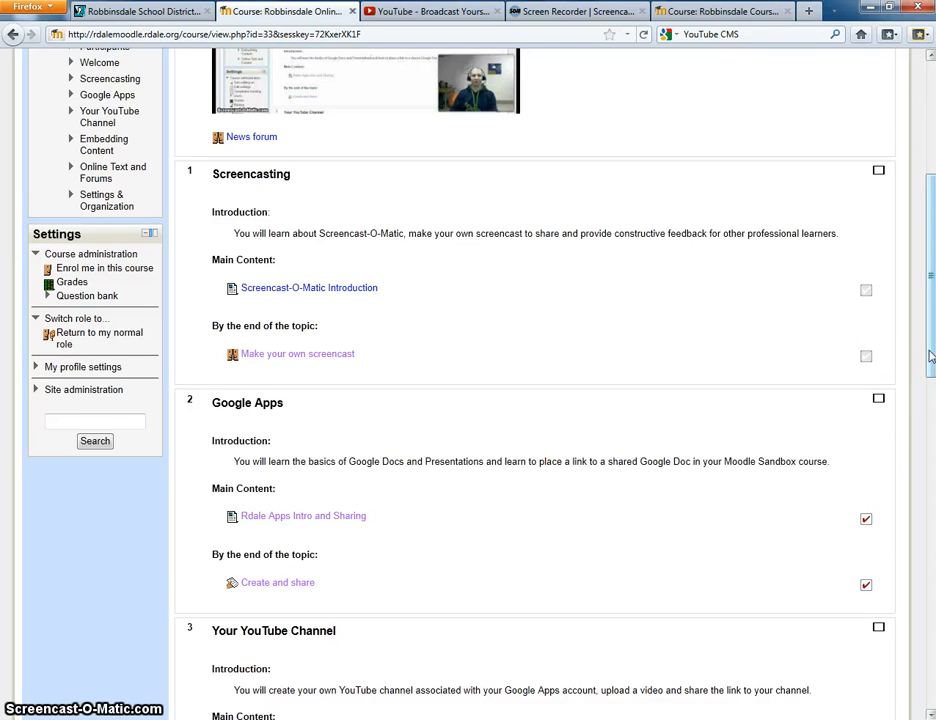
pyautogui.scroll(3, 930, 357)
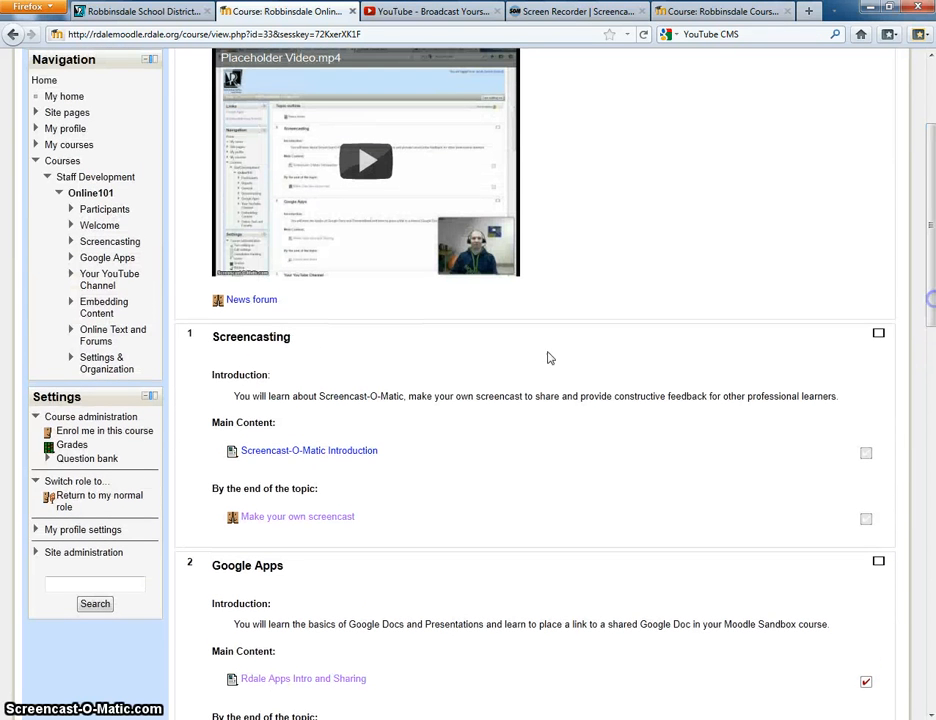
pyautogui.click(78, 503)
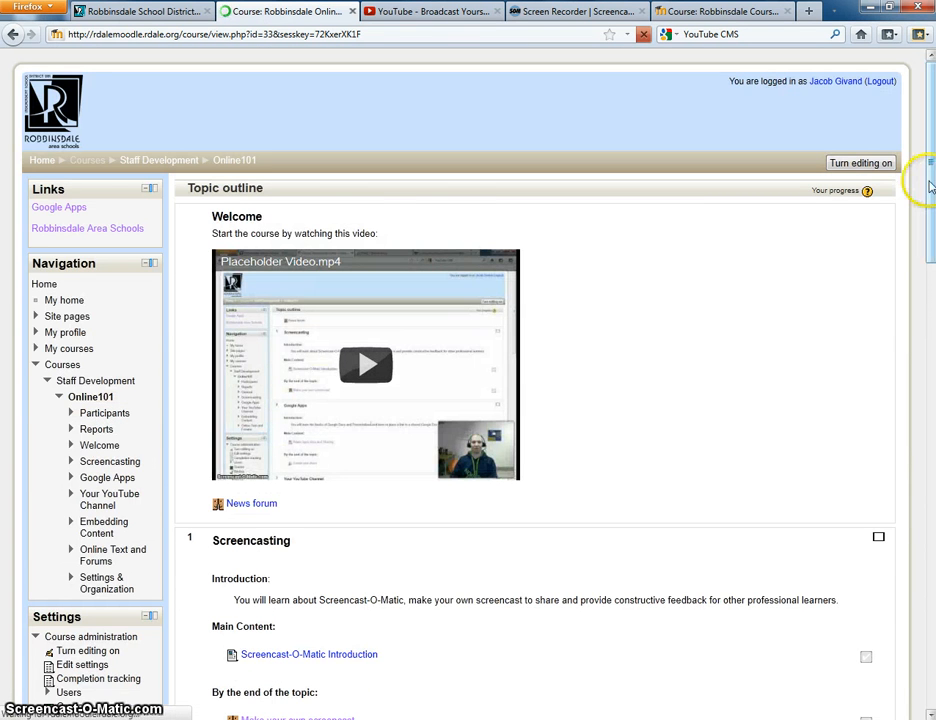
# Start a backup of the Online101 course with the default initial settings, including all sections and their user data.
pyautogui.scroll(-5, 930, 185)
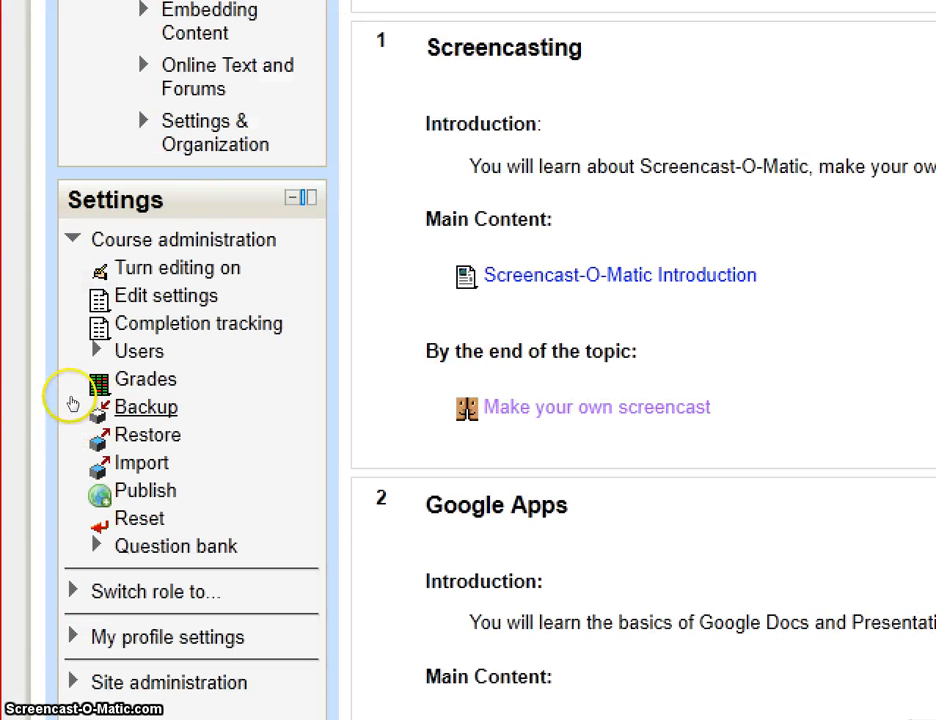
pyautogui.click(69, 405)
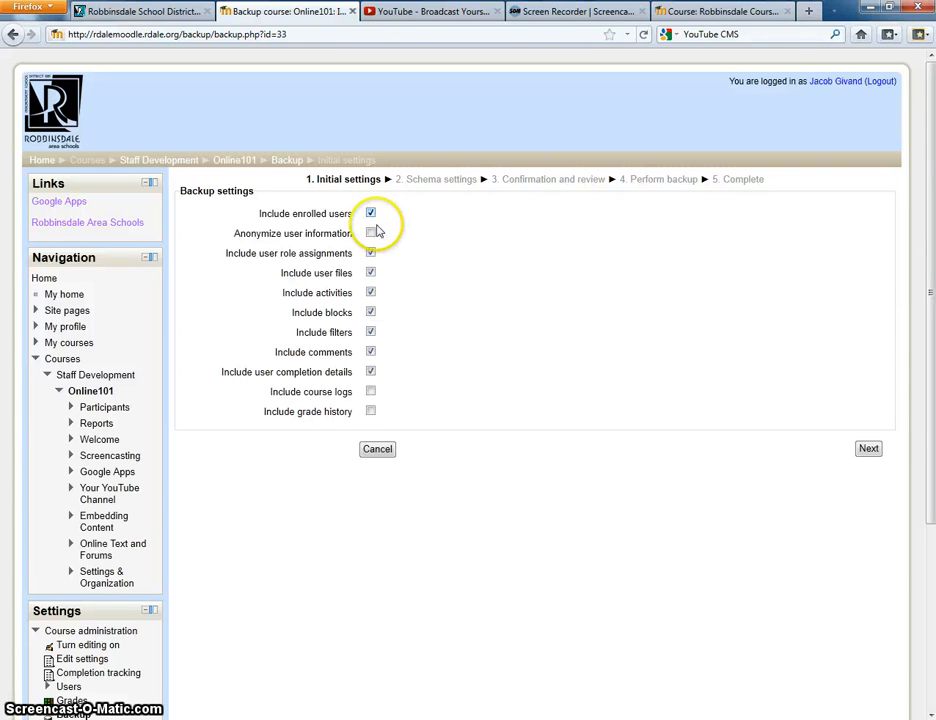
pyautogui.click(866, 451)
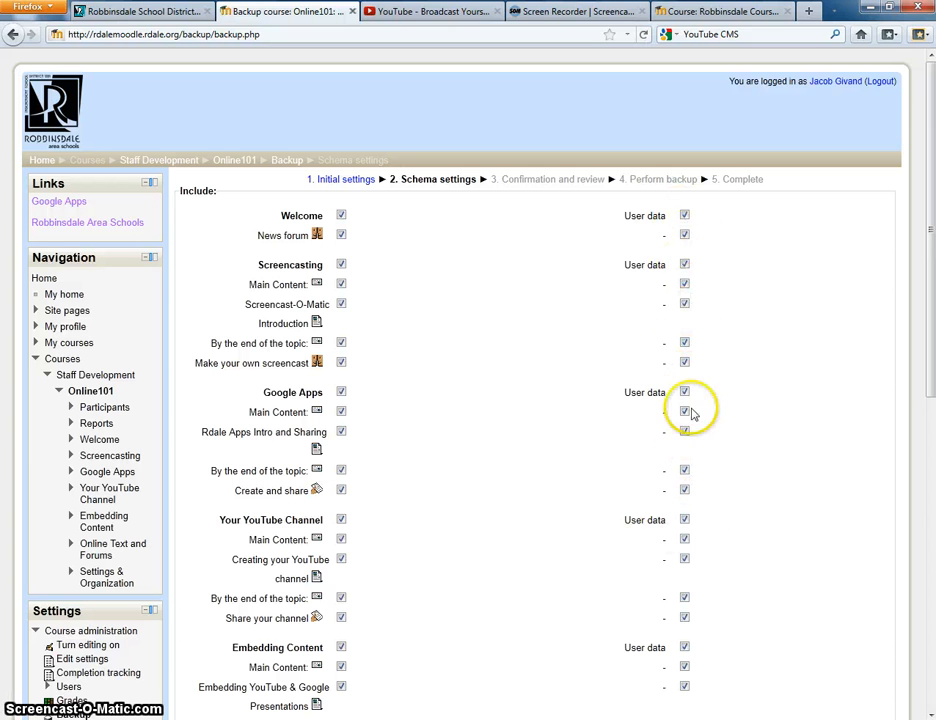
pyautogui.moveTo(930, 205); pyautogui.dragTo(930, 233)
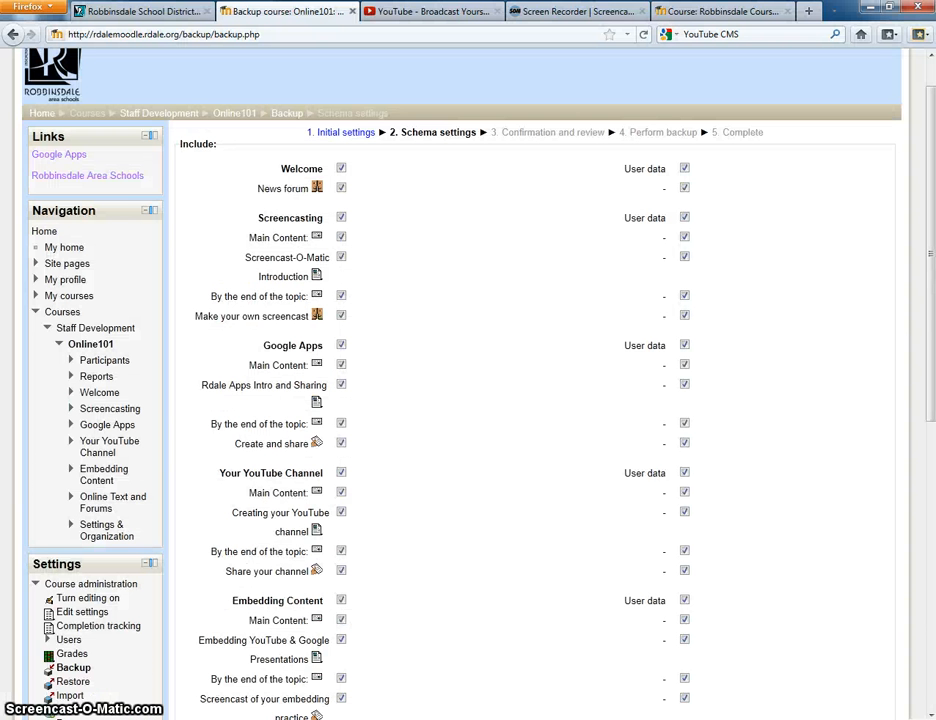
pyautogui.moveTo(930, 307); pyautogui.dragTo(930, 535)
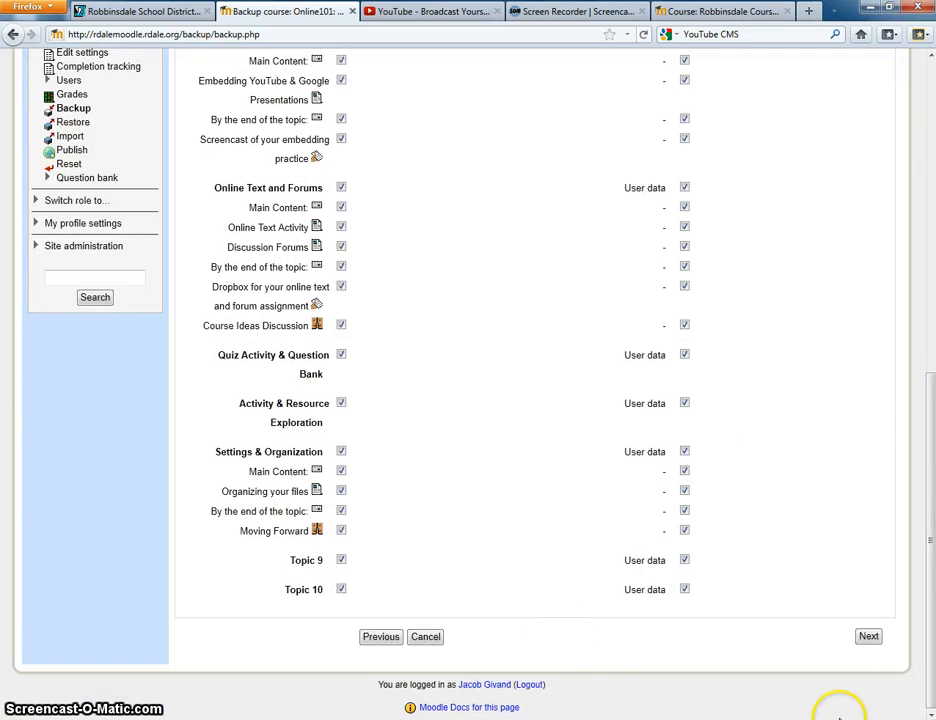
pyautogui.click(867, 638)
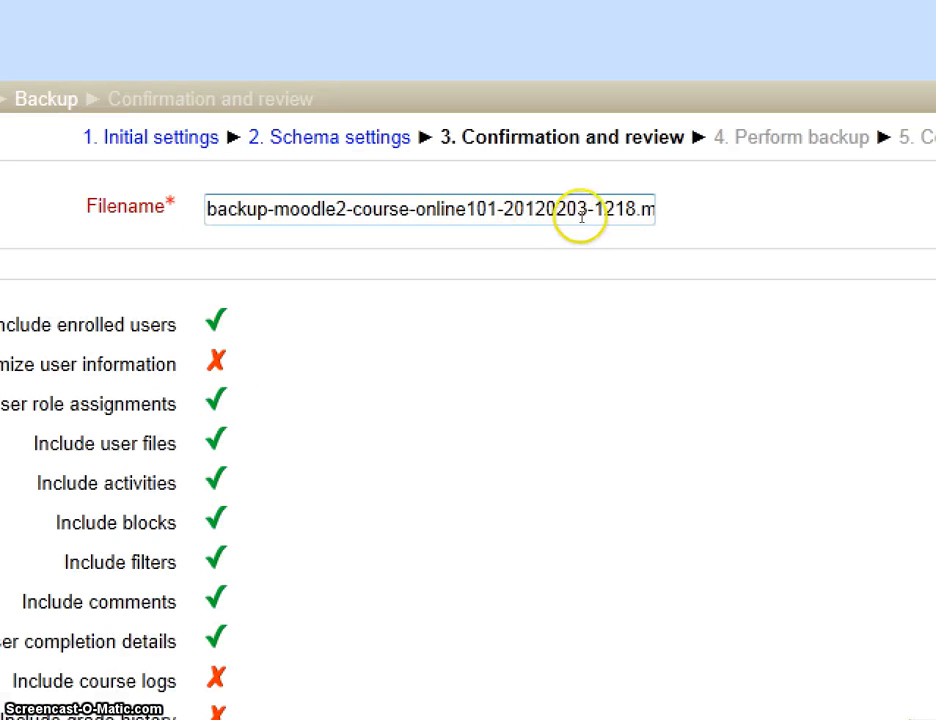
# Check the date in the suggested backup filename, keep the name, and perform the Online101 backup.
pyautogui.click(524, 224)
pyautogui.moveTo(503, 210); pyautogui.dragTo(556, 214)
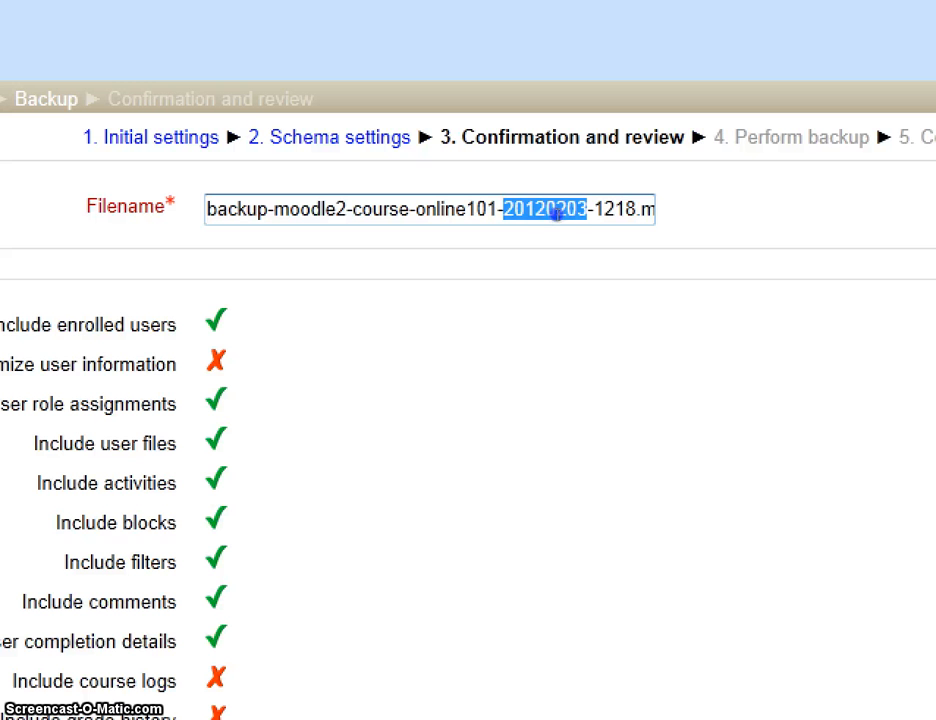
pyautogui.moveTo(556, 214); pyautogui.dragTo(524, 213)
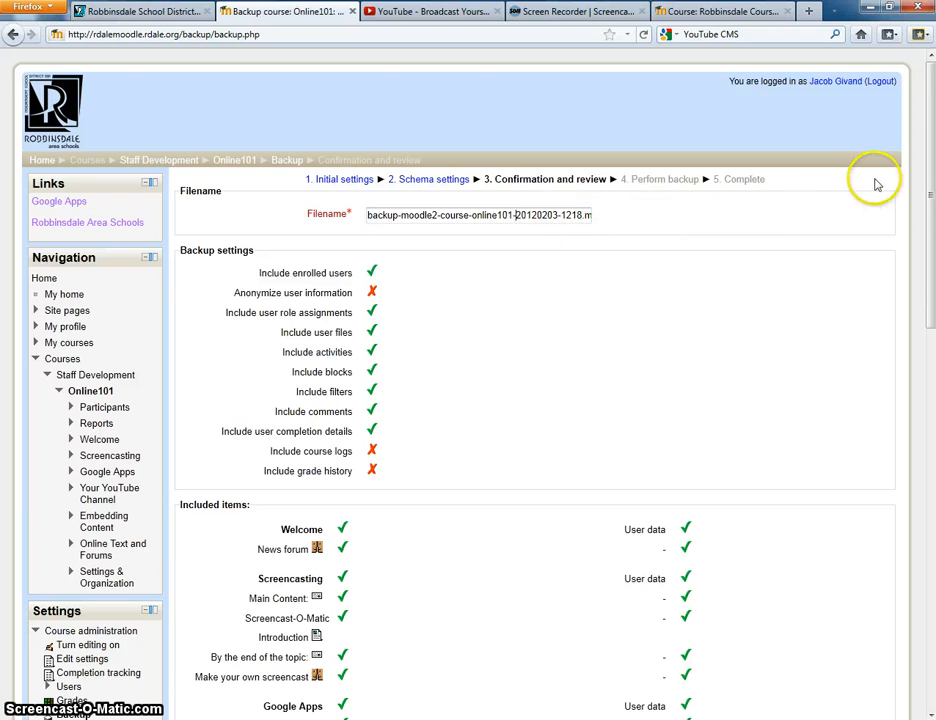
pyautogui.moveTo(928, 195); pyautogui.dragTo(930, 690)
pyautogui.click(836, 630)
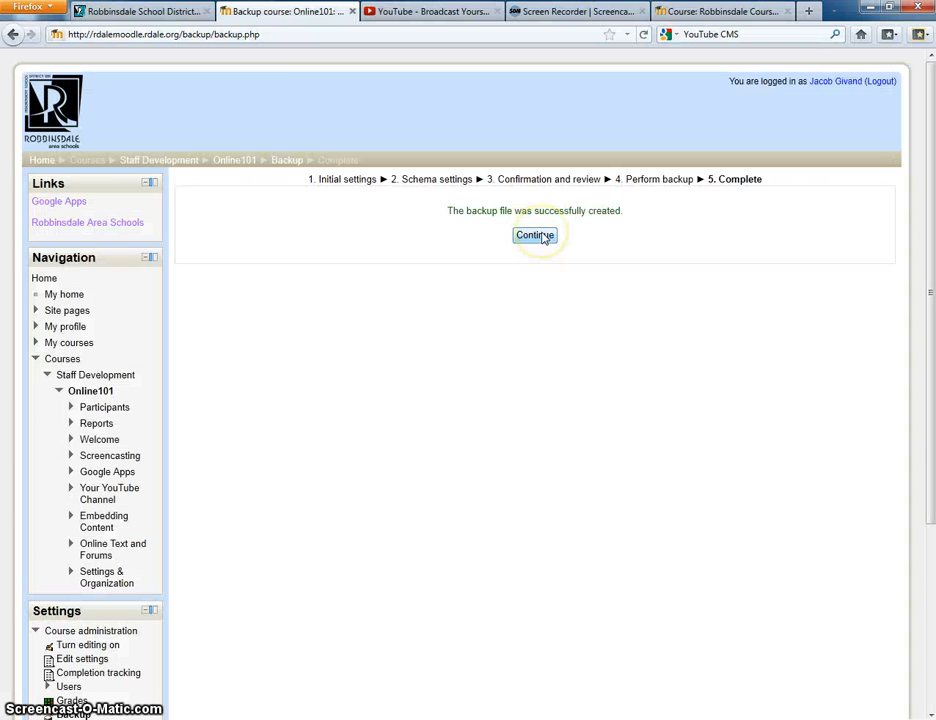
pyautogui.click(541, 230)
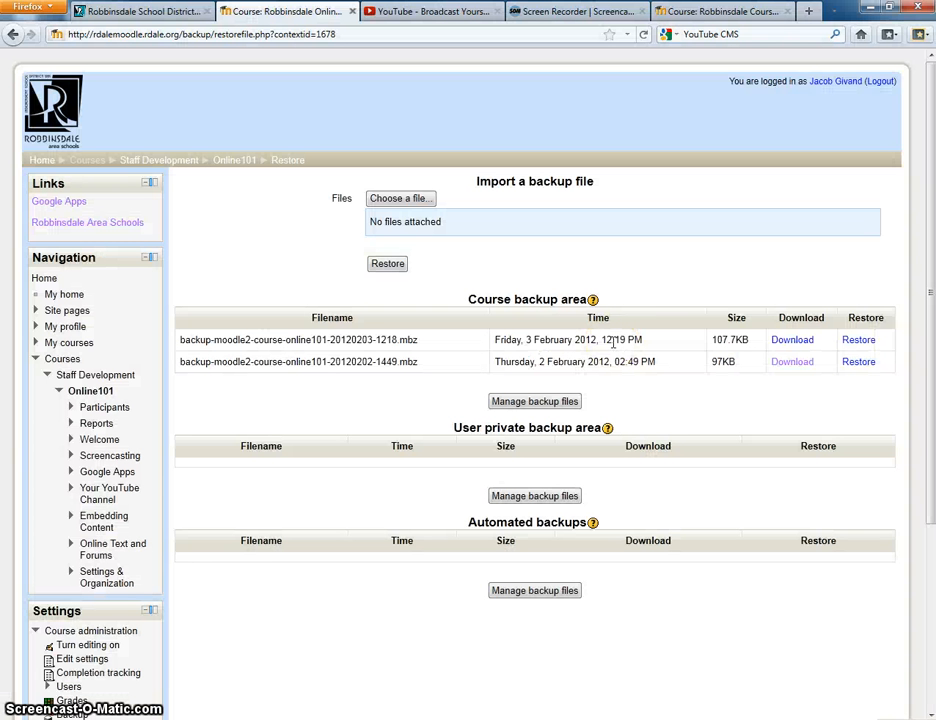
pyautogui.click(790, 342)
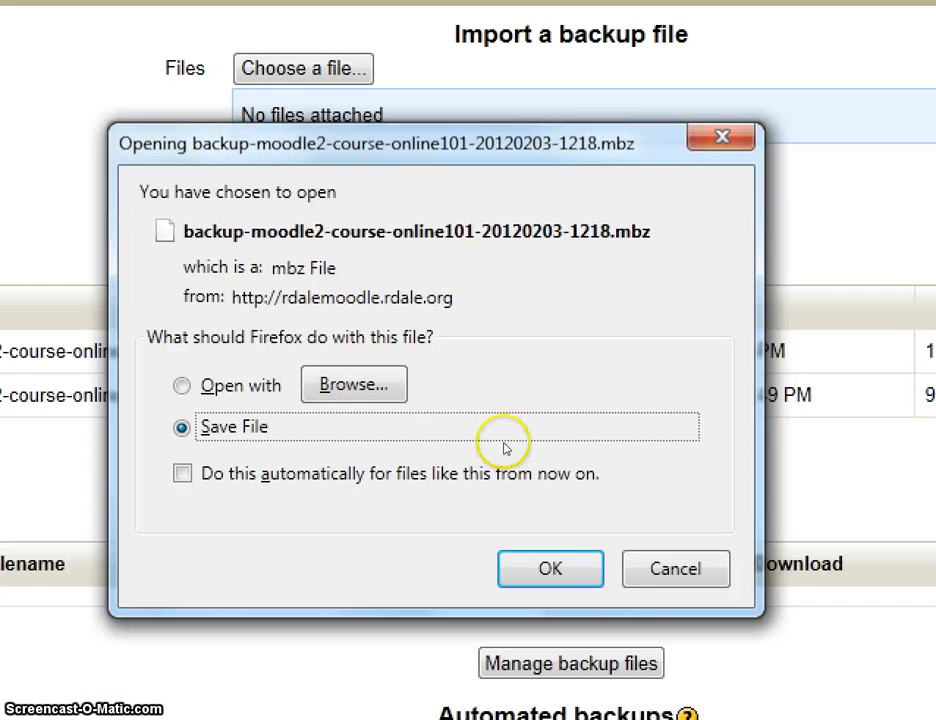
pyautogui.press('Return')
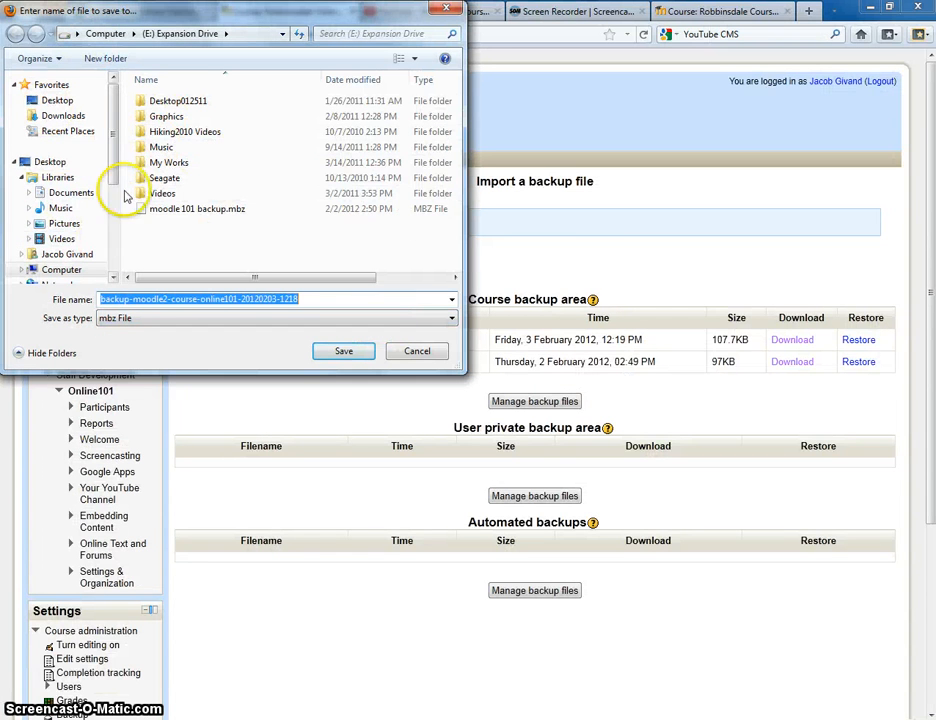
pyautogui.click(57, 163)
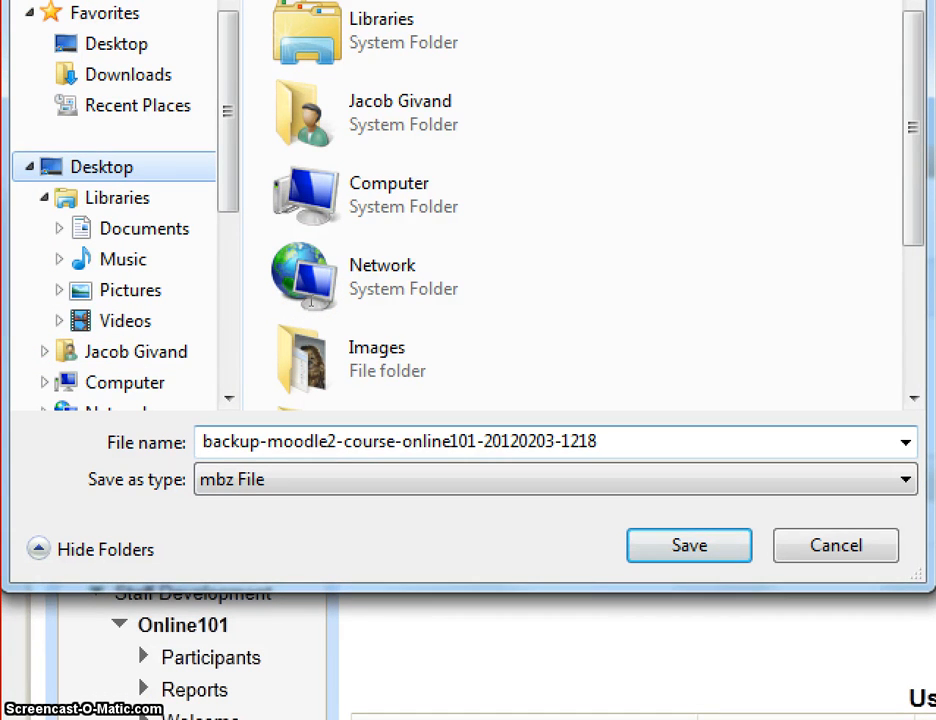
pyautogui.press('Return')
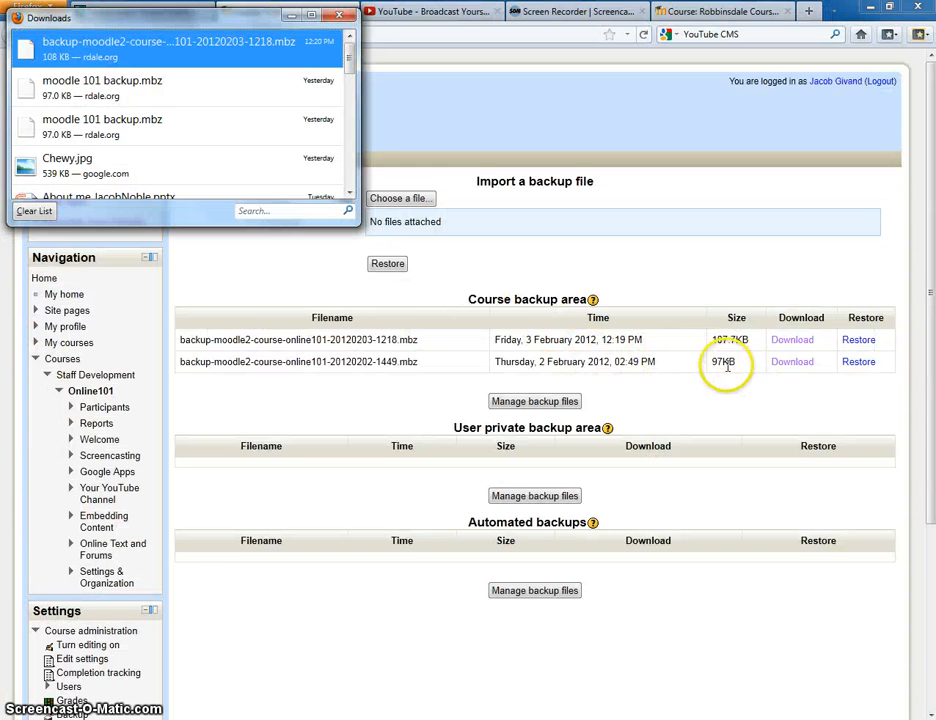
pyautogui.click(336, 17)
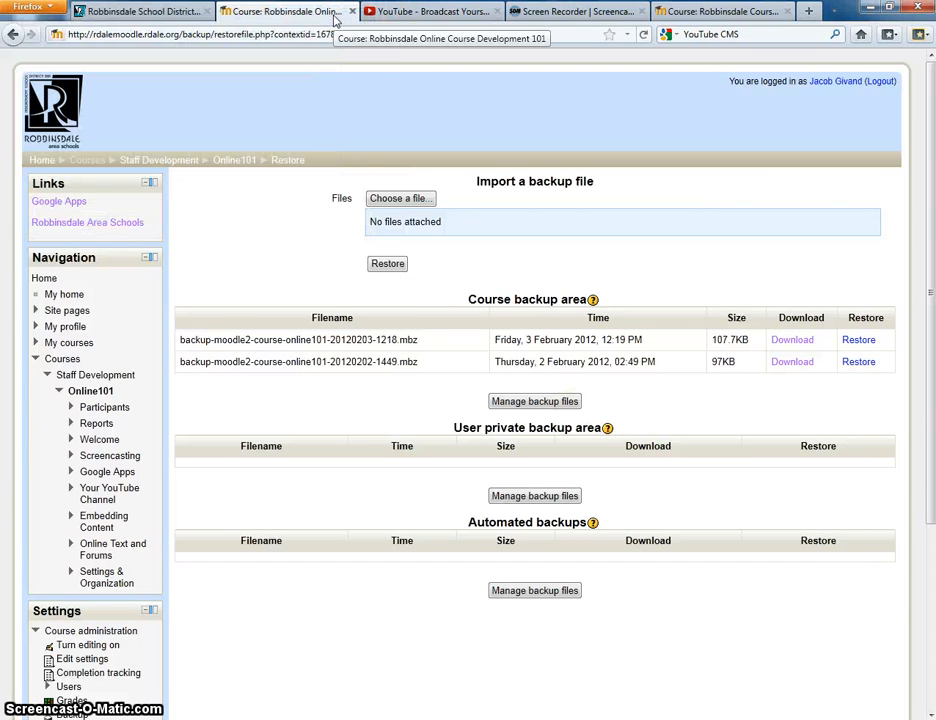